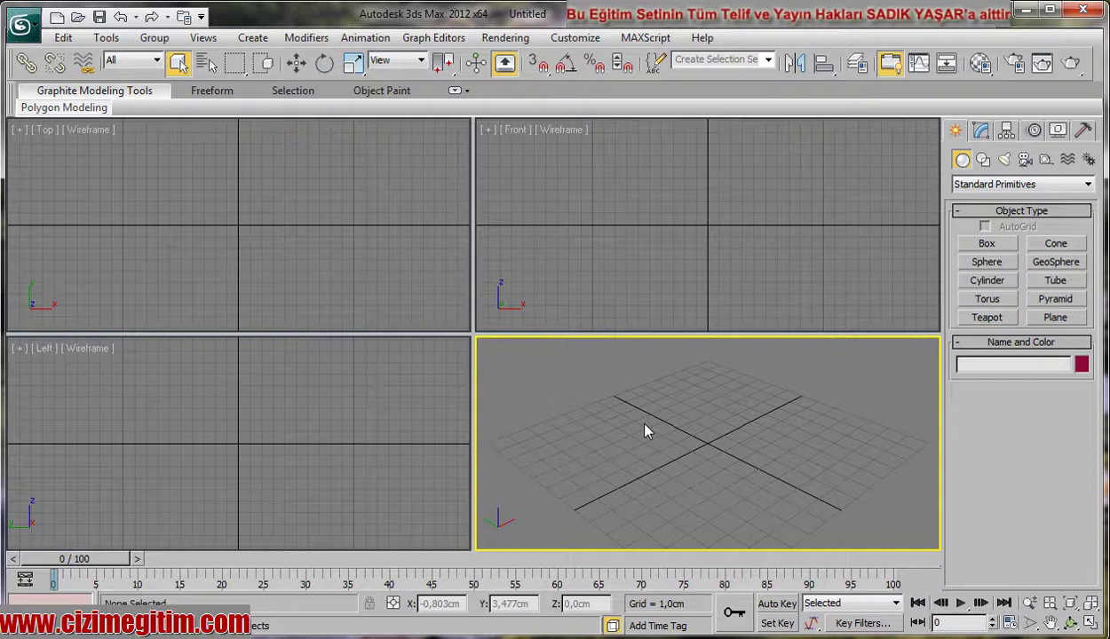
Switch the Create panel to Shapes, keeping the Splines category.
left_click(252, 37)
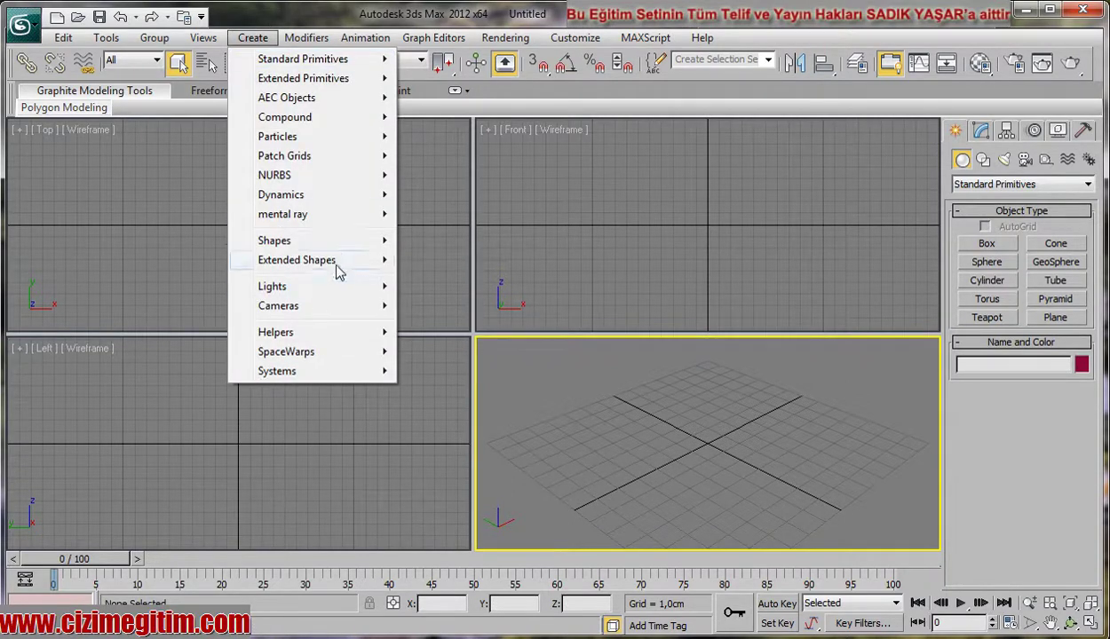
mouse_move(302, 241)
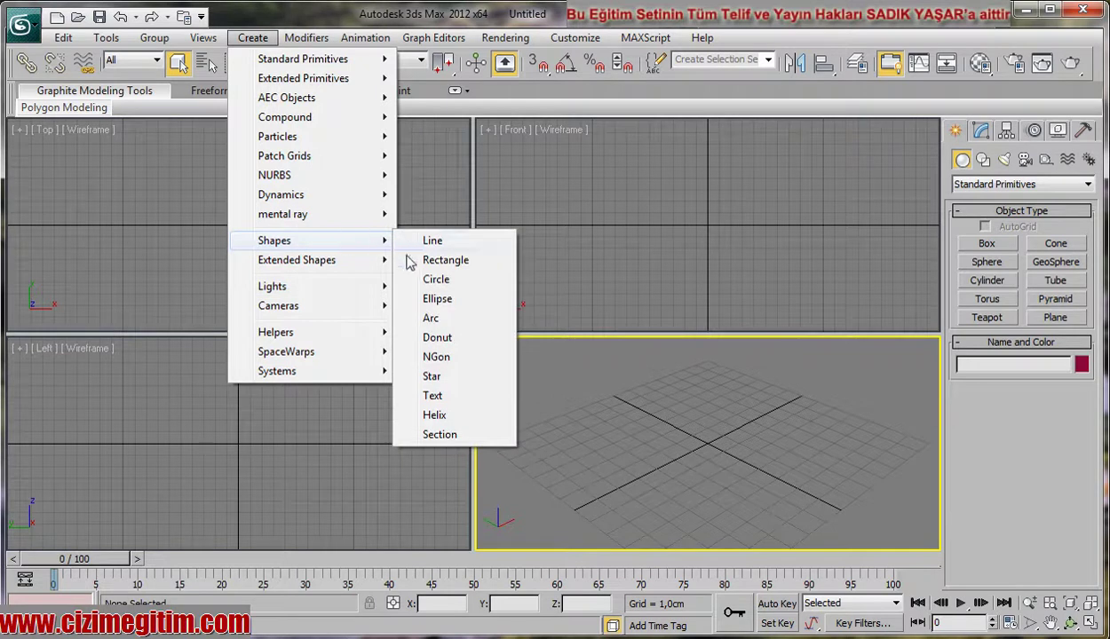
left_click(742, 476)
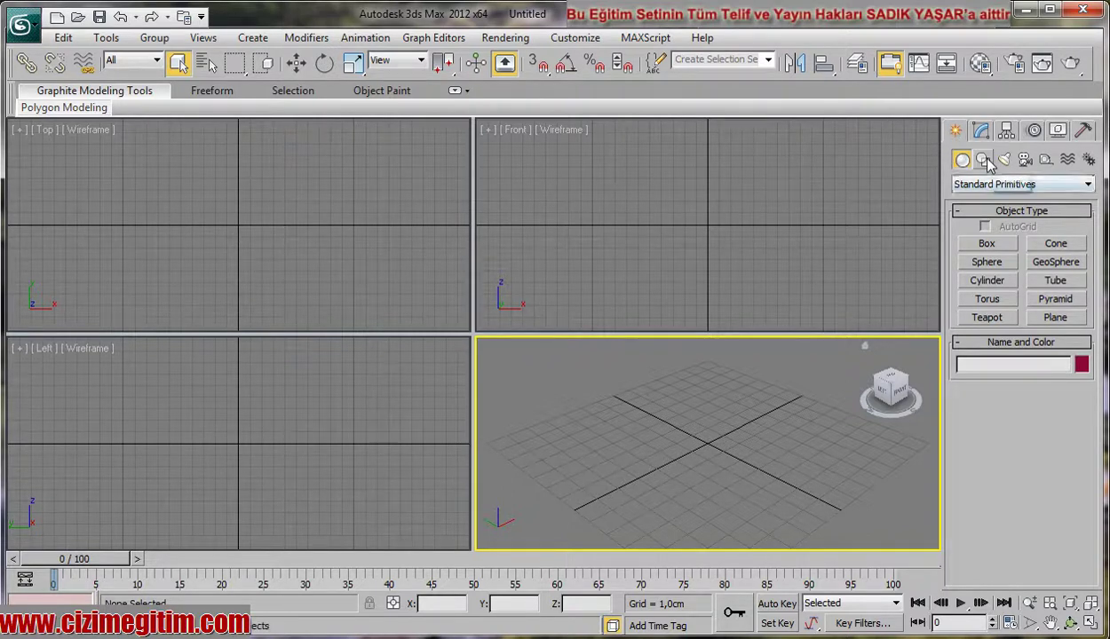
left_click(981, 158)
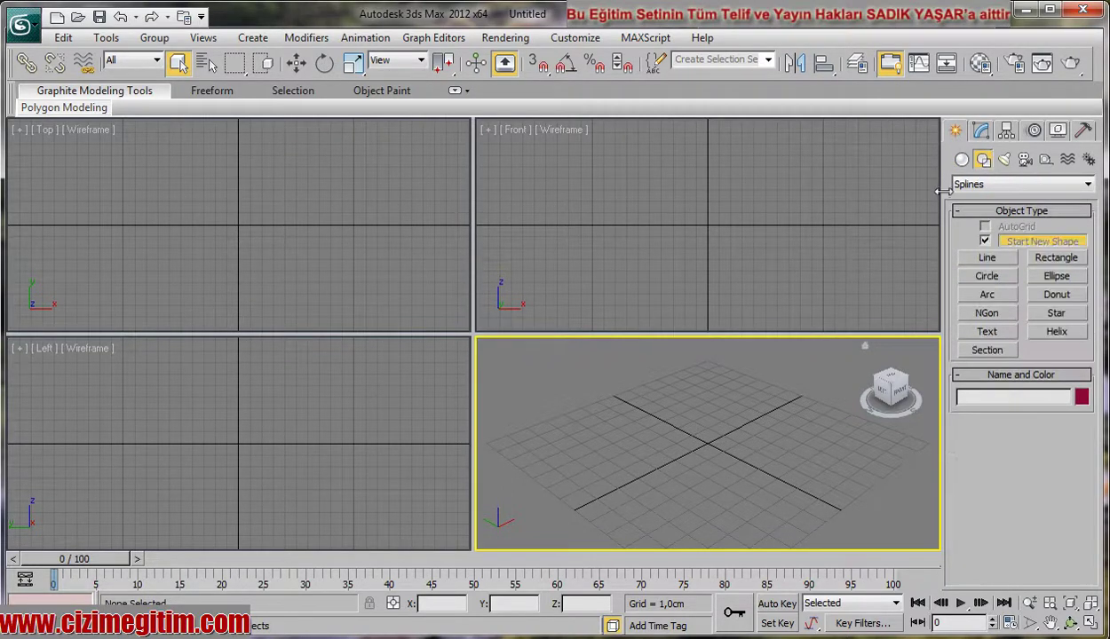
left_click(1019, 186)
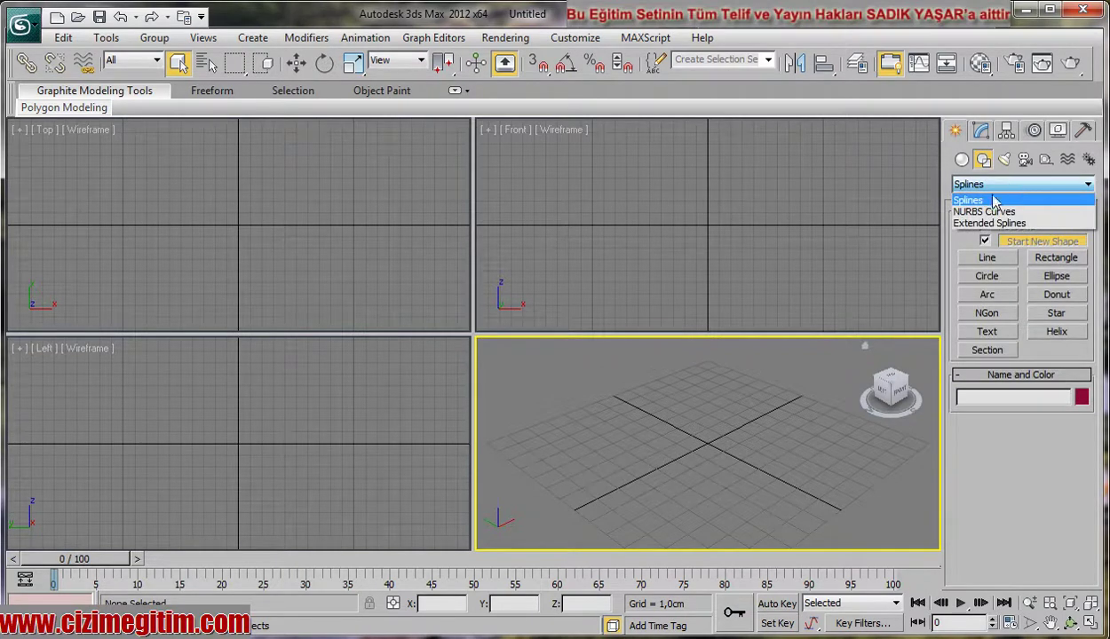
left_click(983, 203)
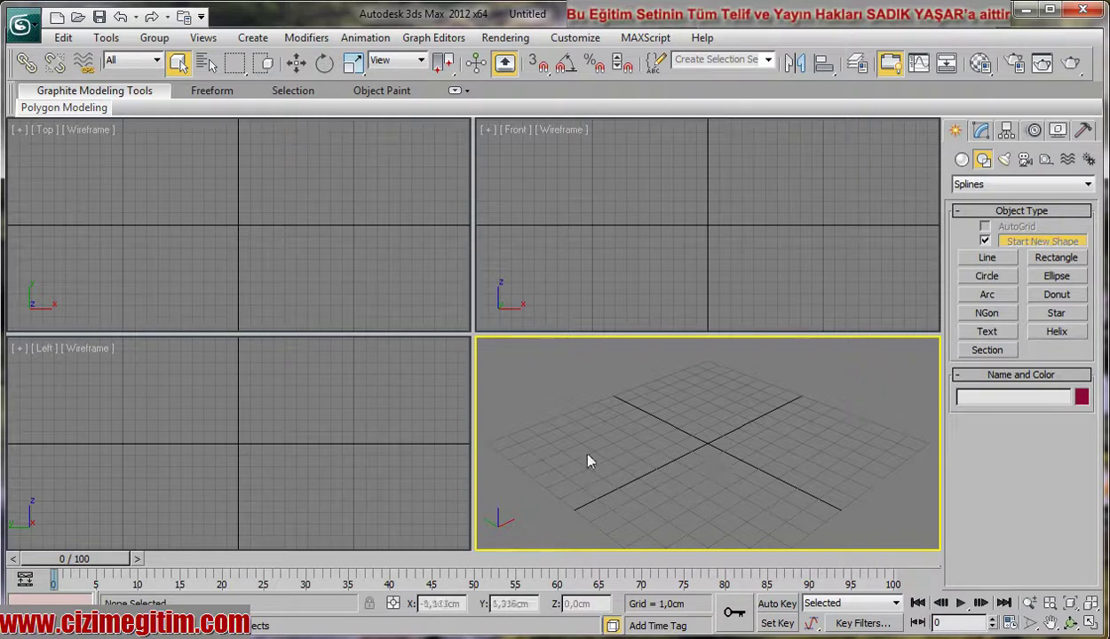
Make the Top viewport the active view.
left_click(108, 158)
left_click(579, 405)
left_click(399, 293)
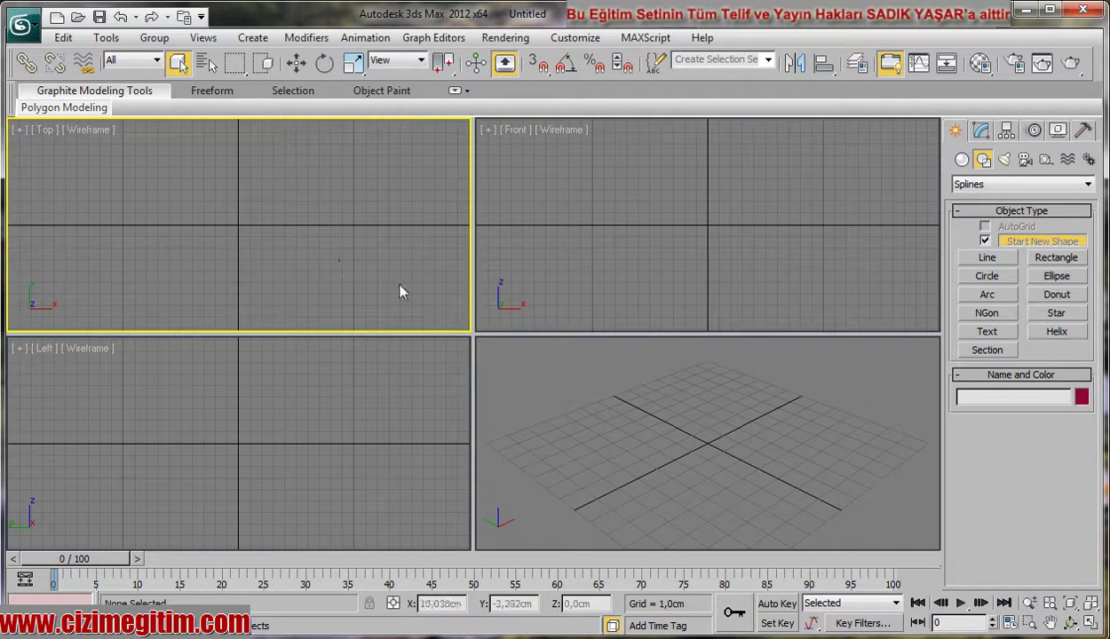
Choose the Line tool and expand Keyboard Entry, with X, Y and Z at 0 cm.
left_click(987, 258)
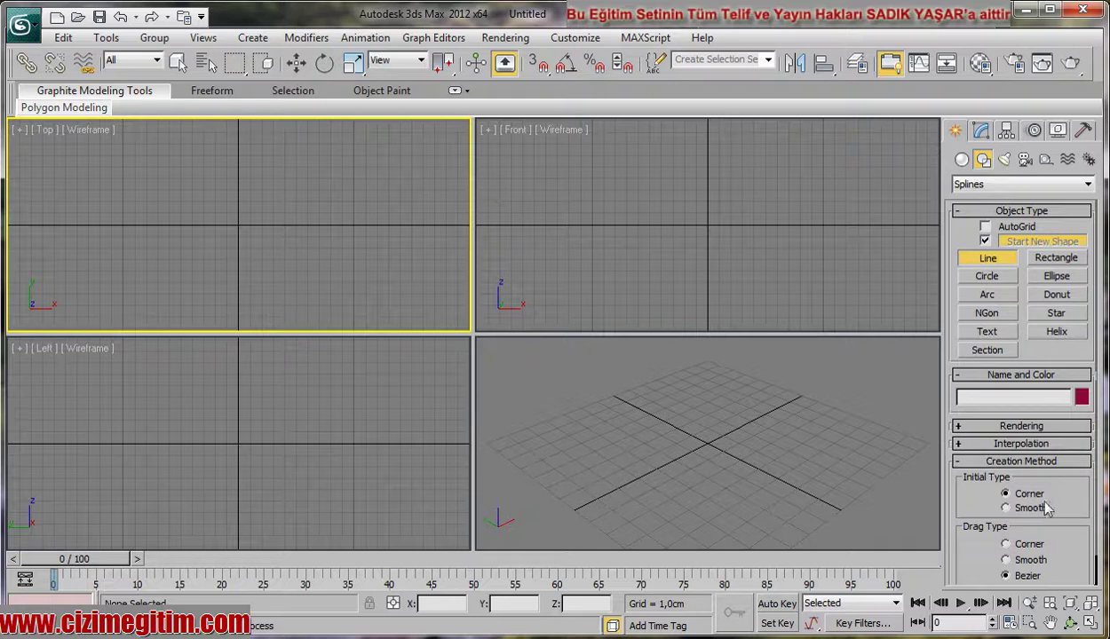
scroll(1048, 462, "down", 1)
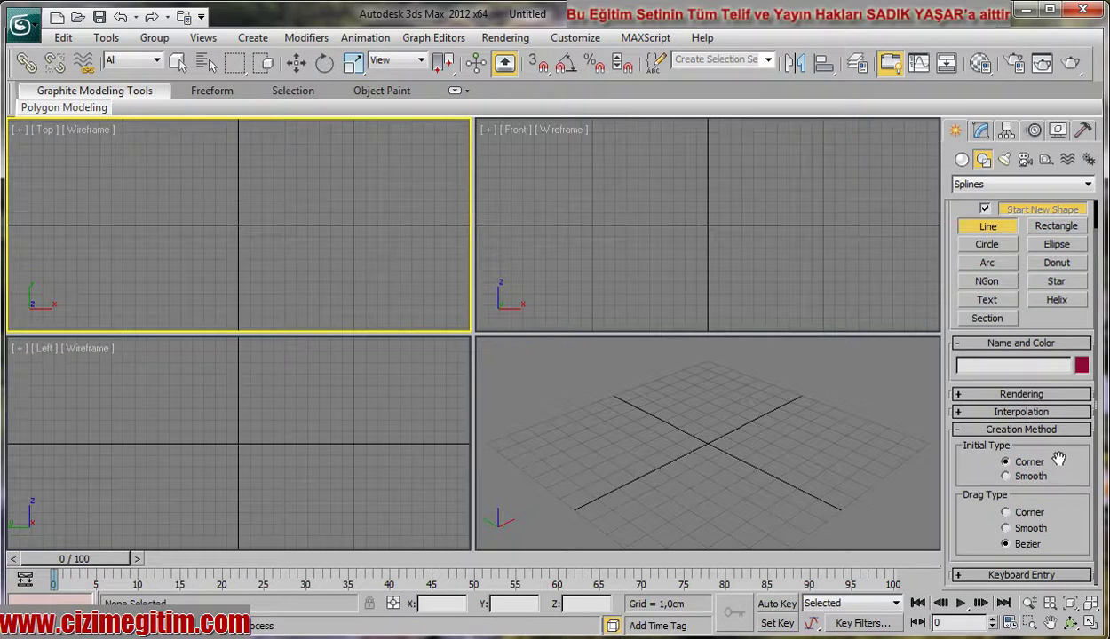
left_click(961, 577)
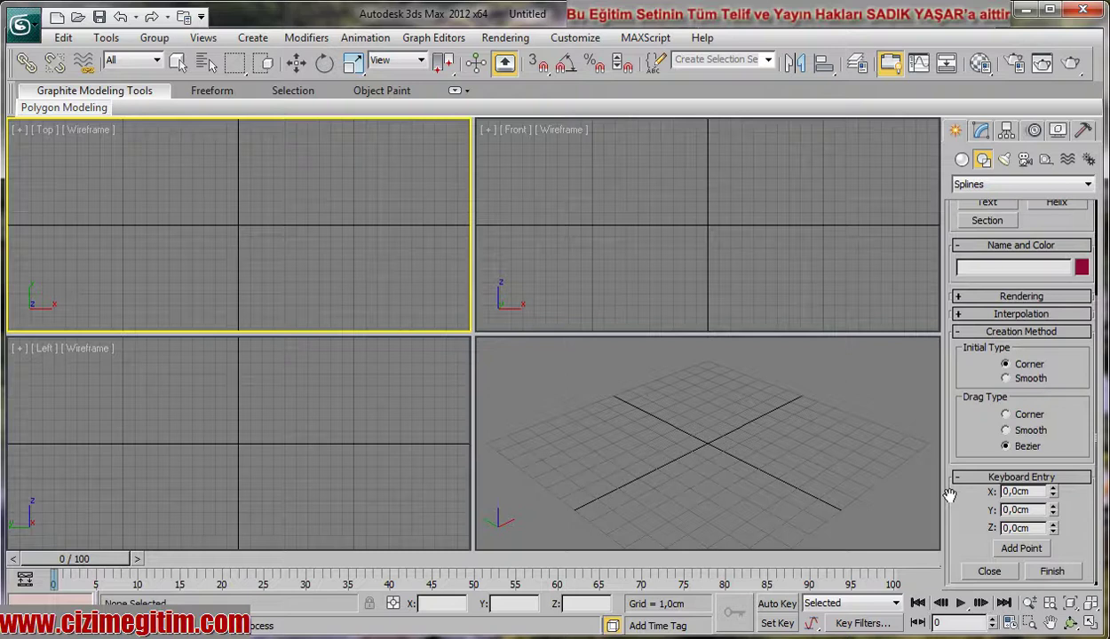
Add the line's first point at the origin and a second at X 150.
left_click(1021, 549)
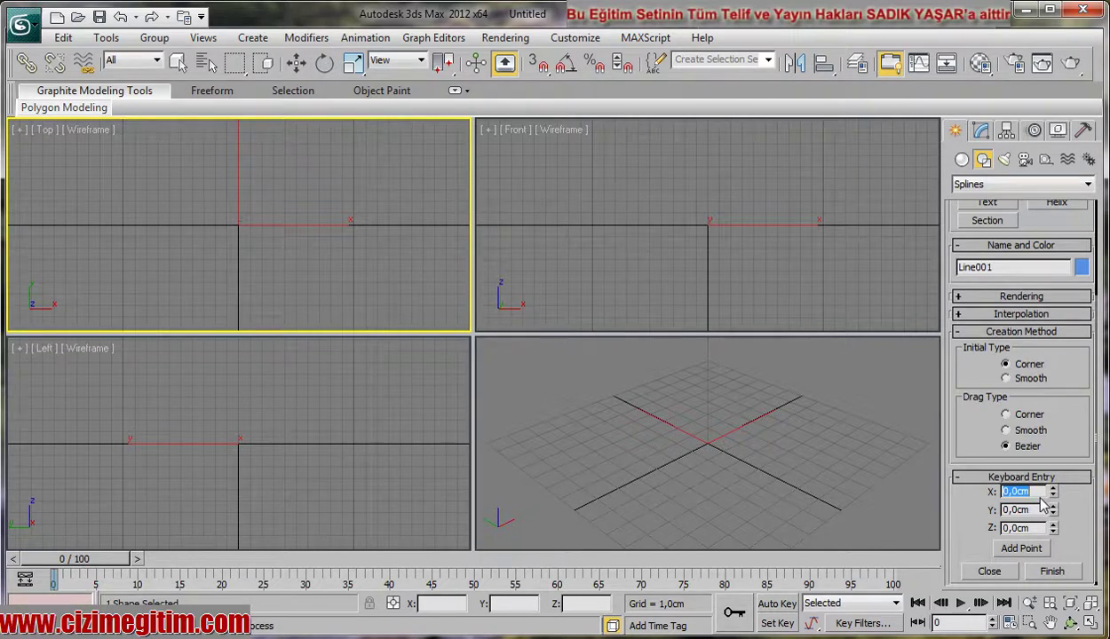
type("150")
left_click(1020, 548)
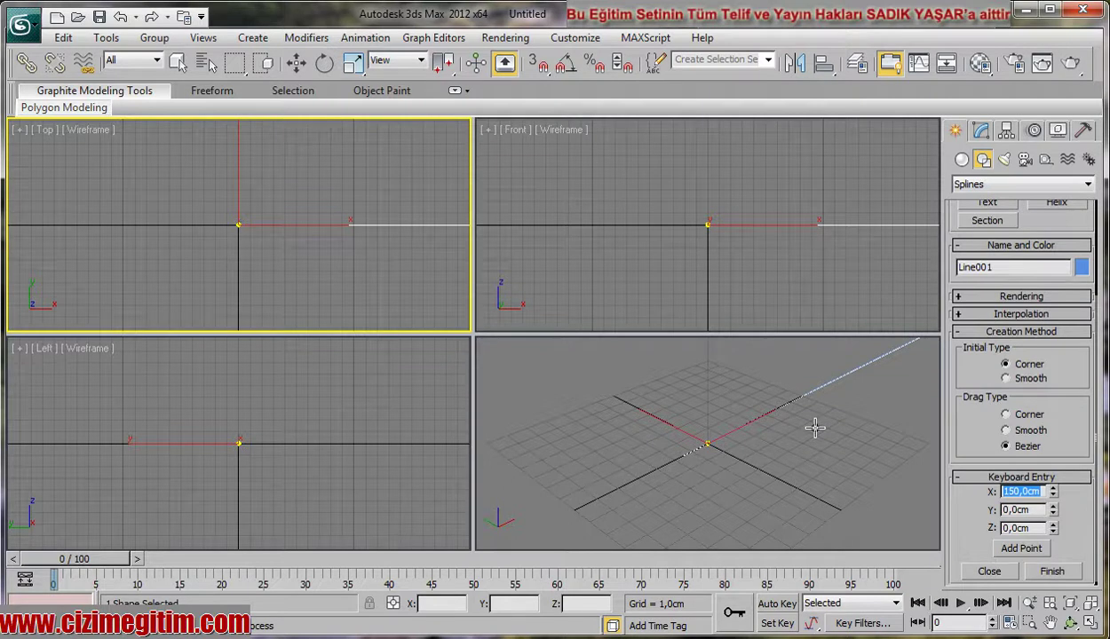
Add a third point 50 cm along Y, panning the Perspective view to check the line.
right_click(814, 429)
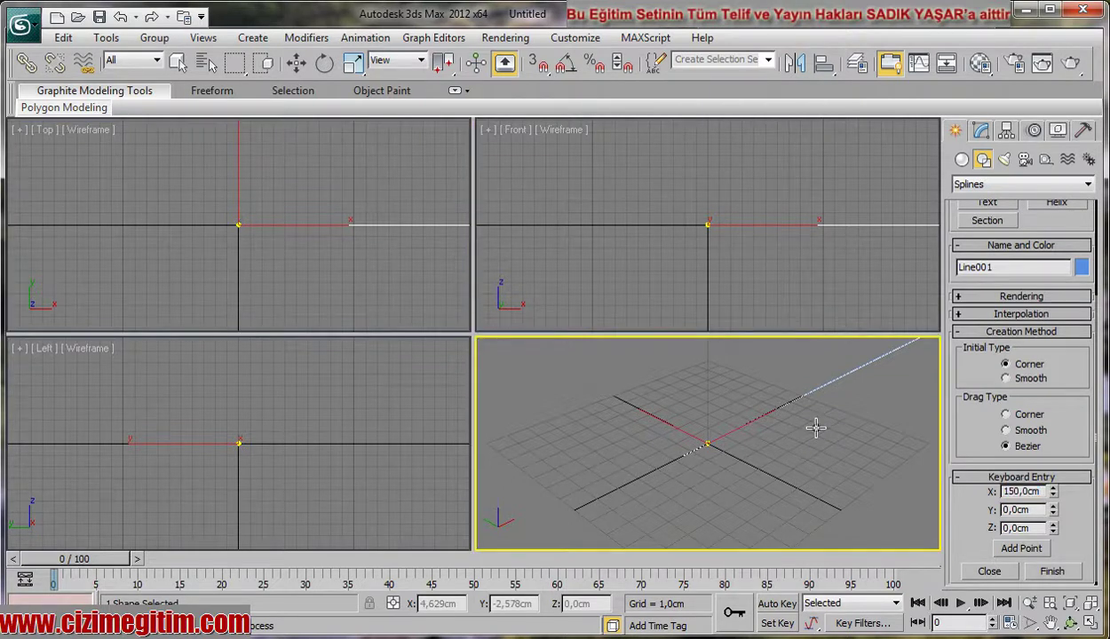
mouse_move(822, 426)
middle_mouse_down()
mouse_move(762, 502)
mouse_move(764, 466)
mouse_move(797, 448)
mouse_move(718, 542)
mouse_move(767, 483)
mouse_move(797, 476)
middle_mouse_up()
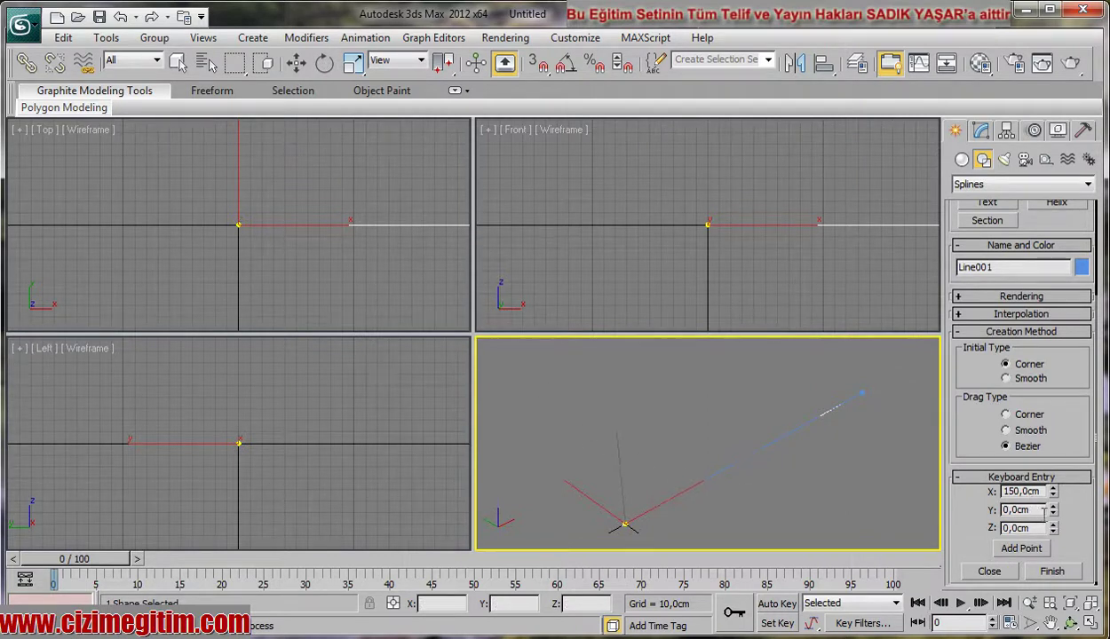
double_click(1043, 510)
type("50")
left_click(1021, 548)
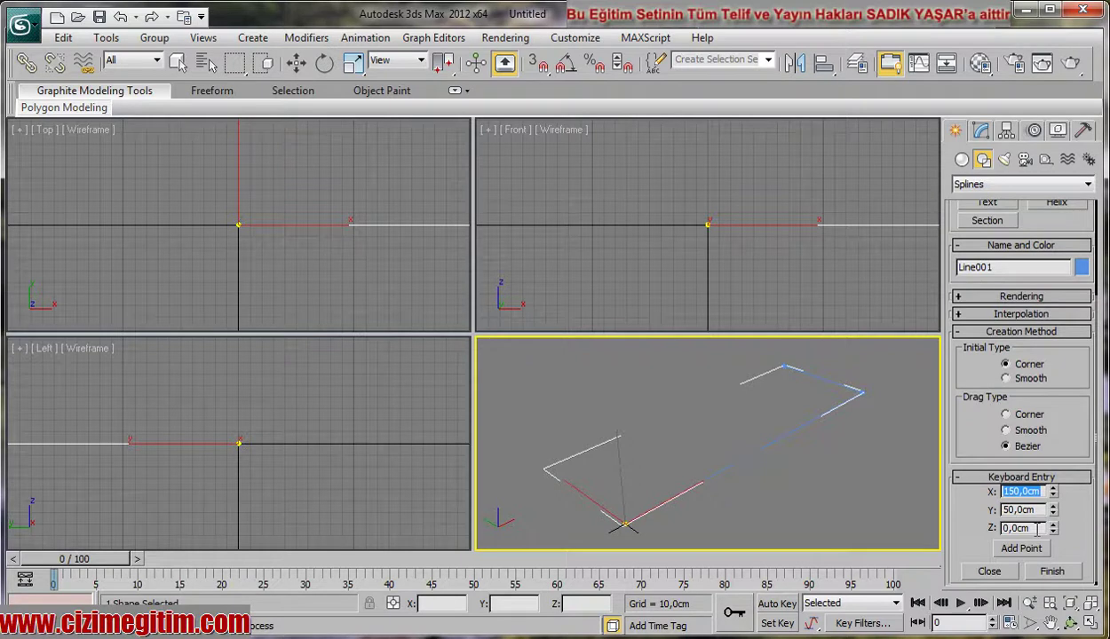
left_click_drag(1052, 491, 1052, 497)
scroll(1045, 497, "up", 1)
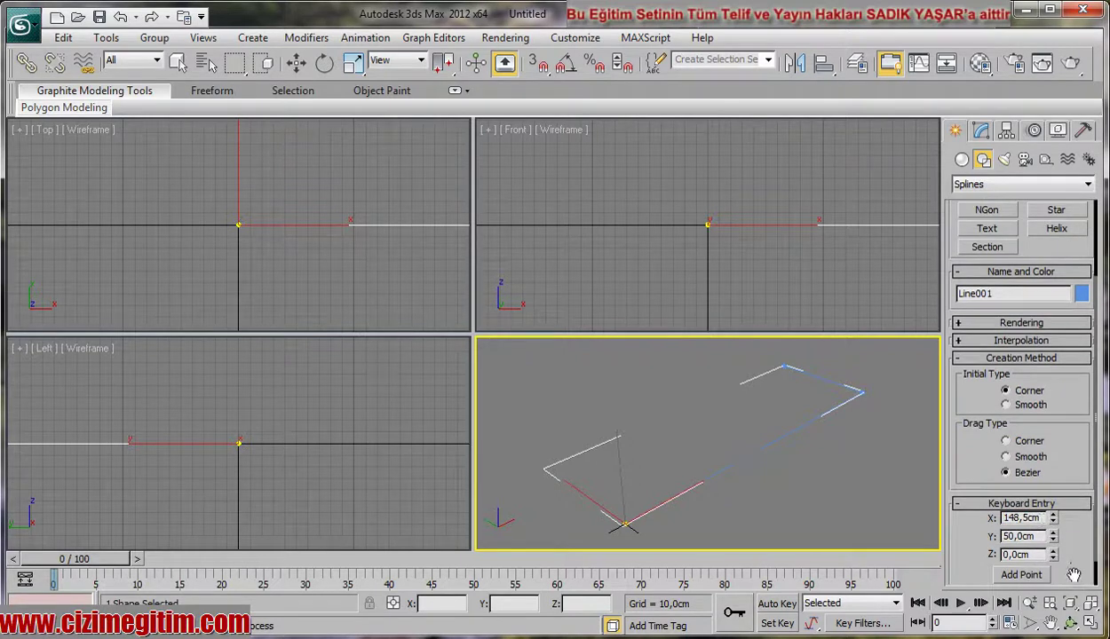
scroll(1081, 552, "down", 1)
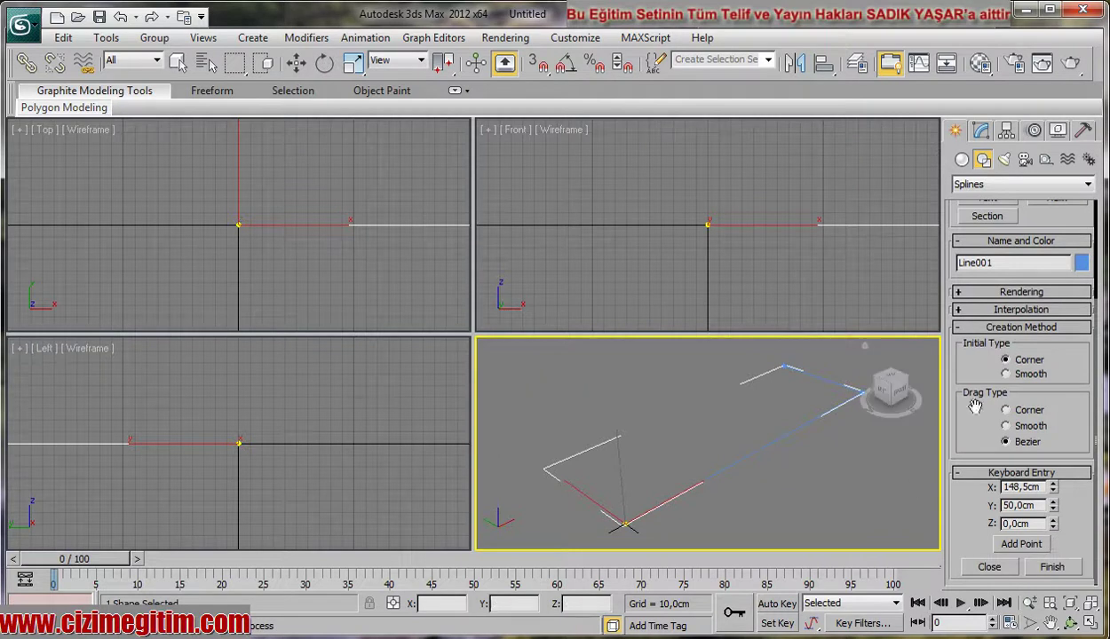
Finish Line001 and cancel the accidentally started second line.
left_click(1051, 566)
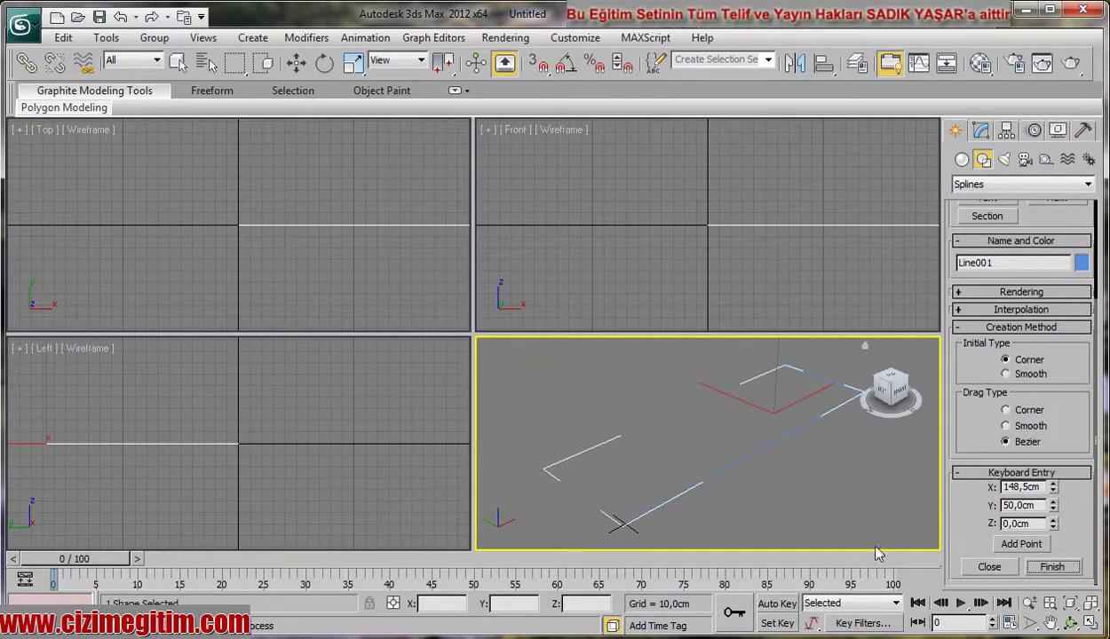
left_click(853, 453)
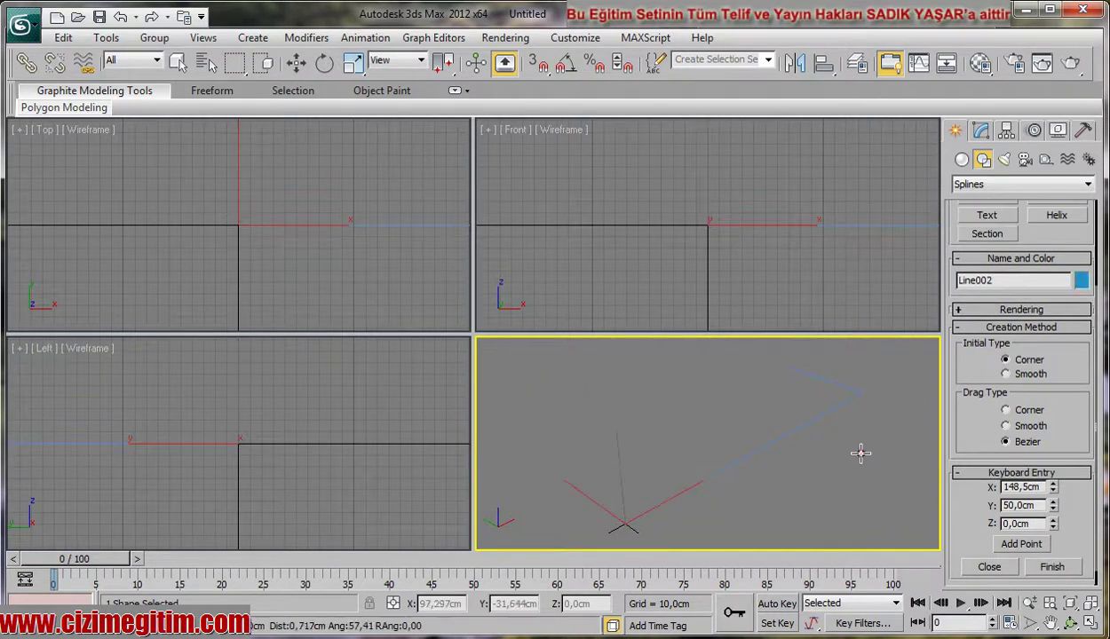
right_click(833, 410)
right_click(831, 435)
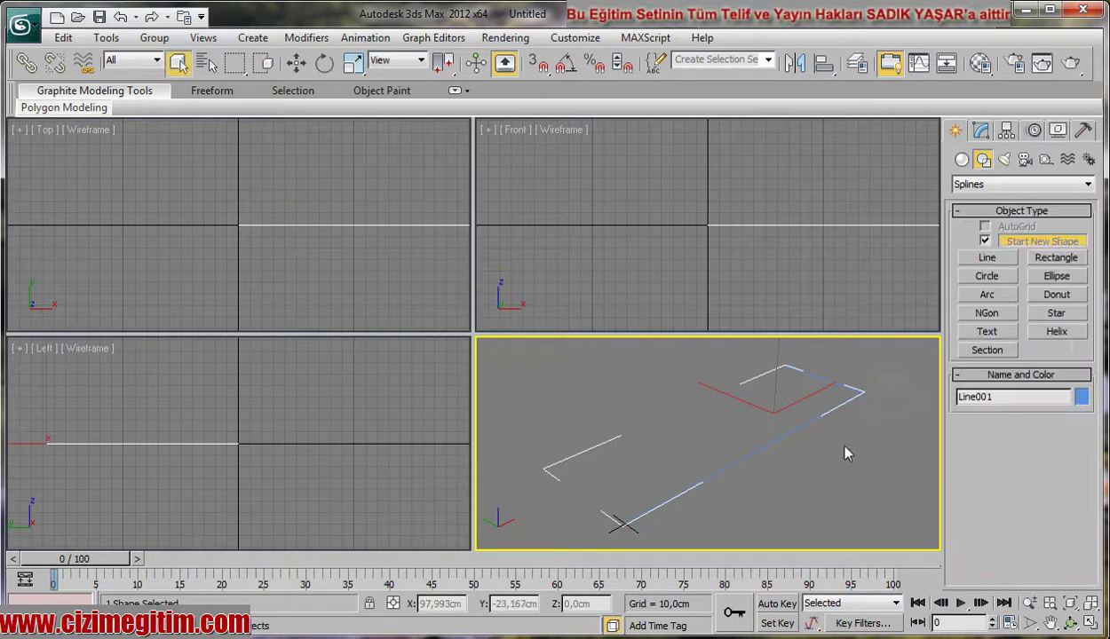
Reframe the Perspective and Top views around Line001, then return to the Line tool.
mouse_move(826, 430)
middle_mouse_down()
mouse_move(710, 446)
mouse_move(777, 413)
middle_mouse_up()
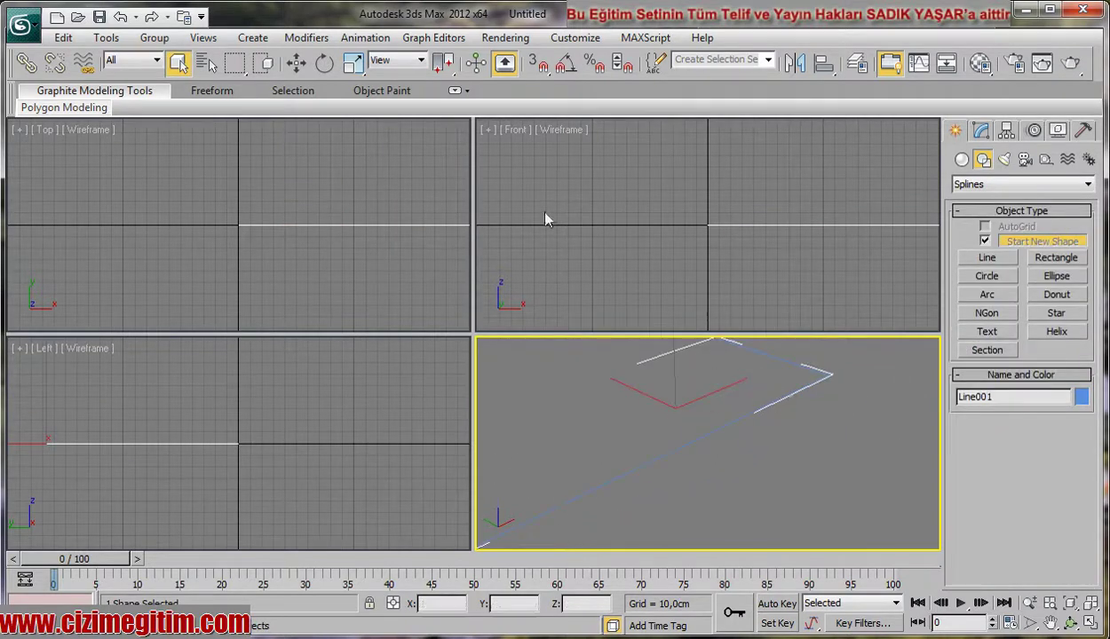
left_click(233, 272)
mouse_move(287, 274)
middle_mouse_down()
mouse_move(178, 248)
mouse_move(208, 280)
mouse_move(302, 245)
middle_mouse_up()
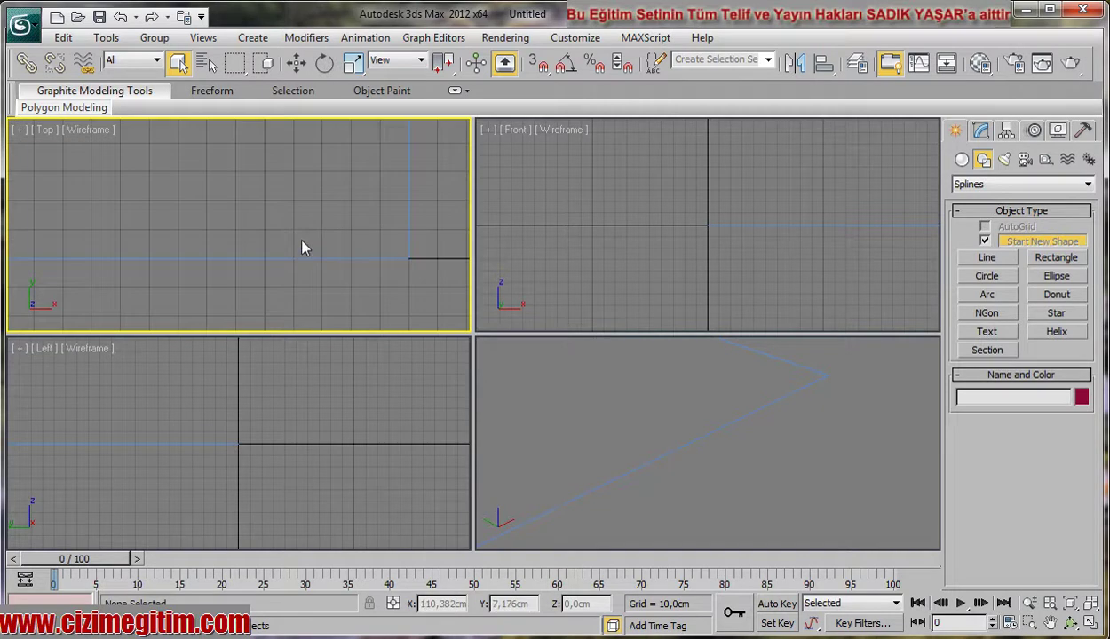
left_click(396, 259)
key("shift+z")
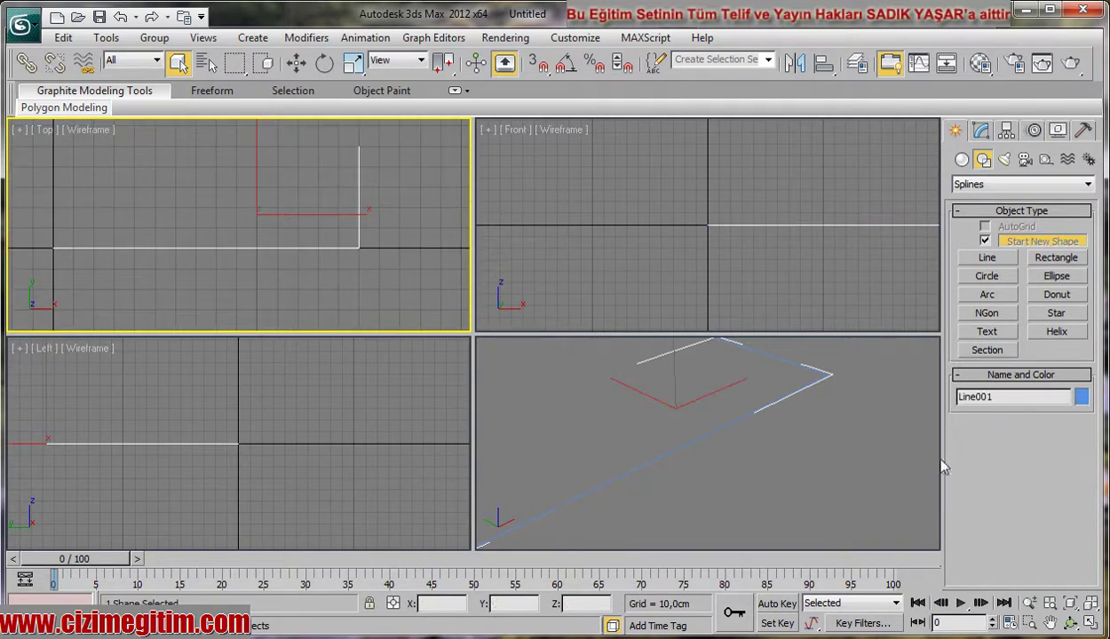
left_click(768, 460)
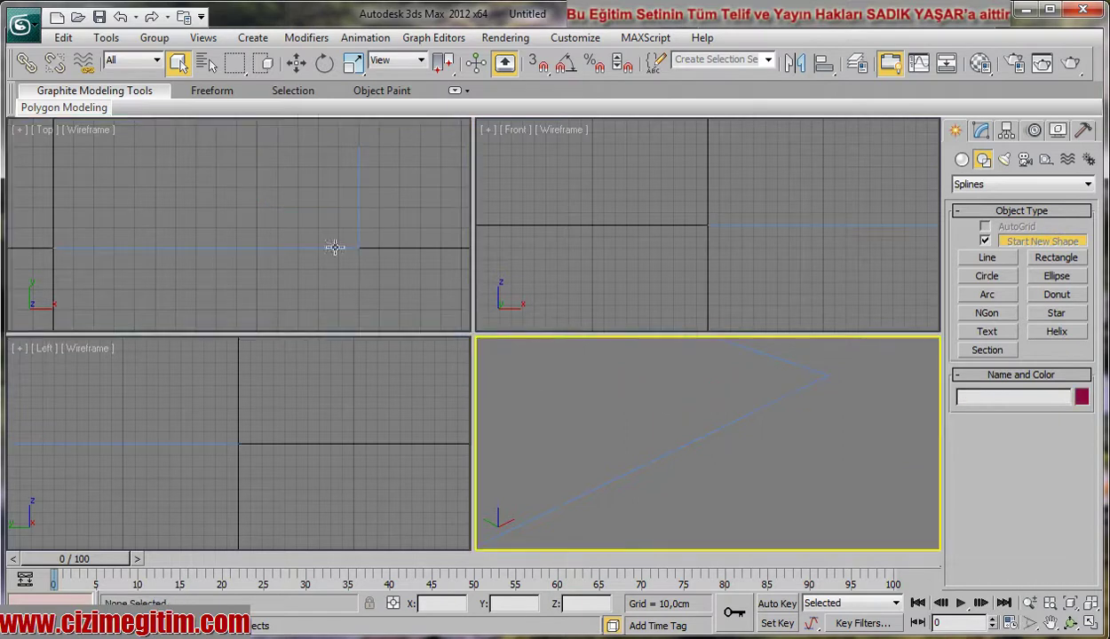
left_click(276, 250)
key("shift+z")
key("shift+z")
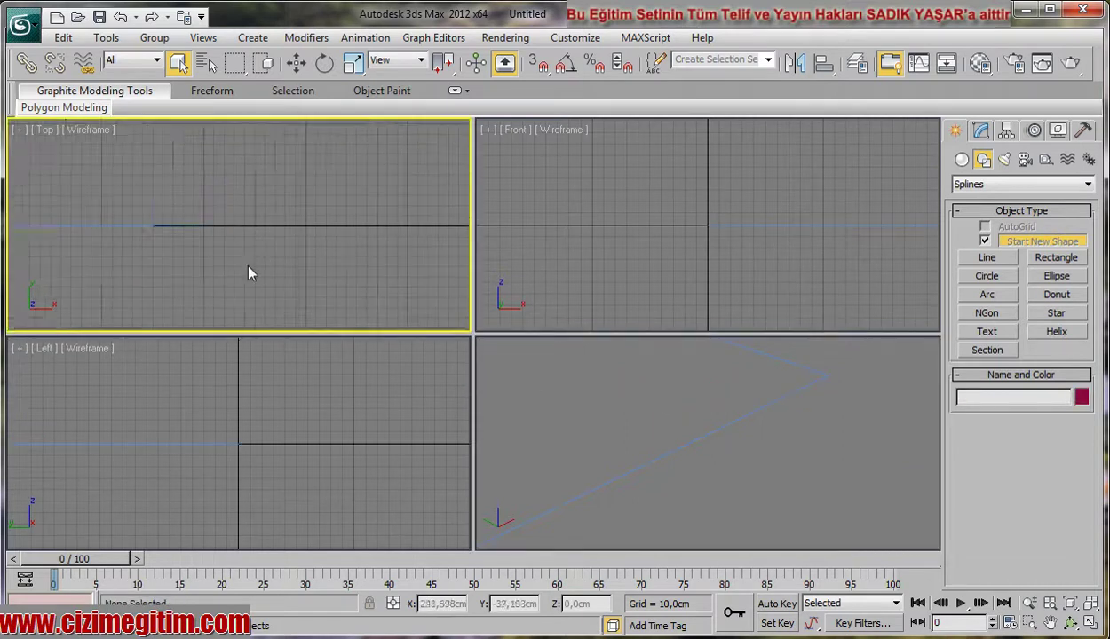
left_click(621, 403)
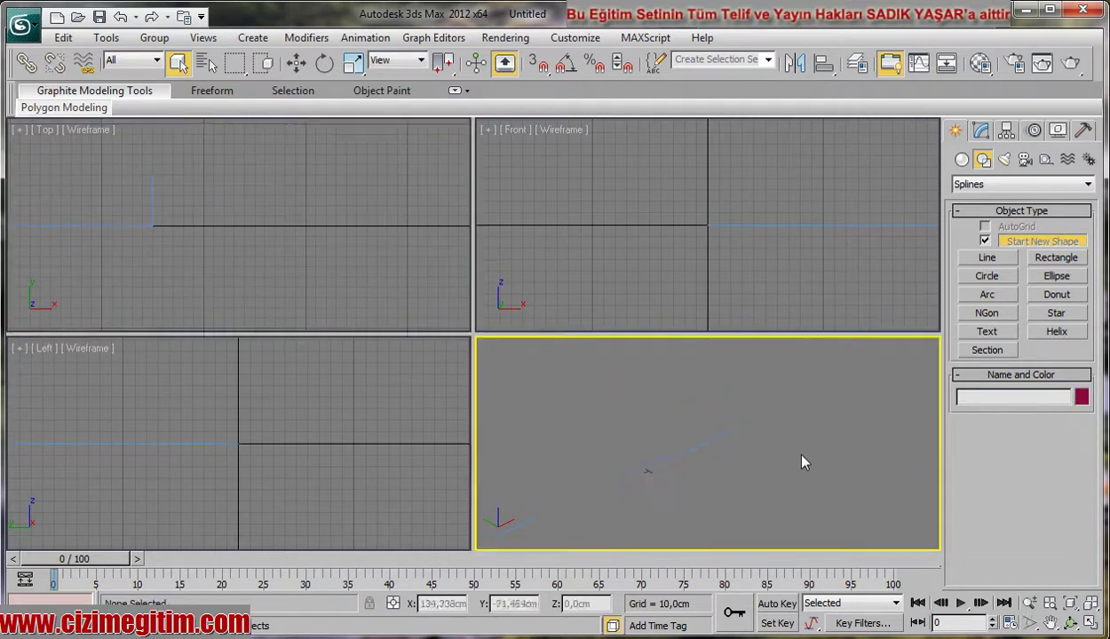
left_click(986, 258)
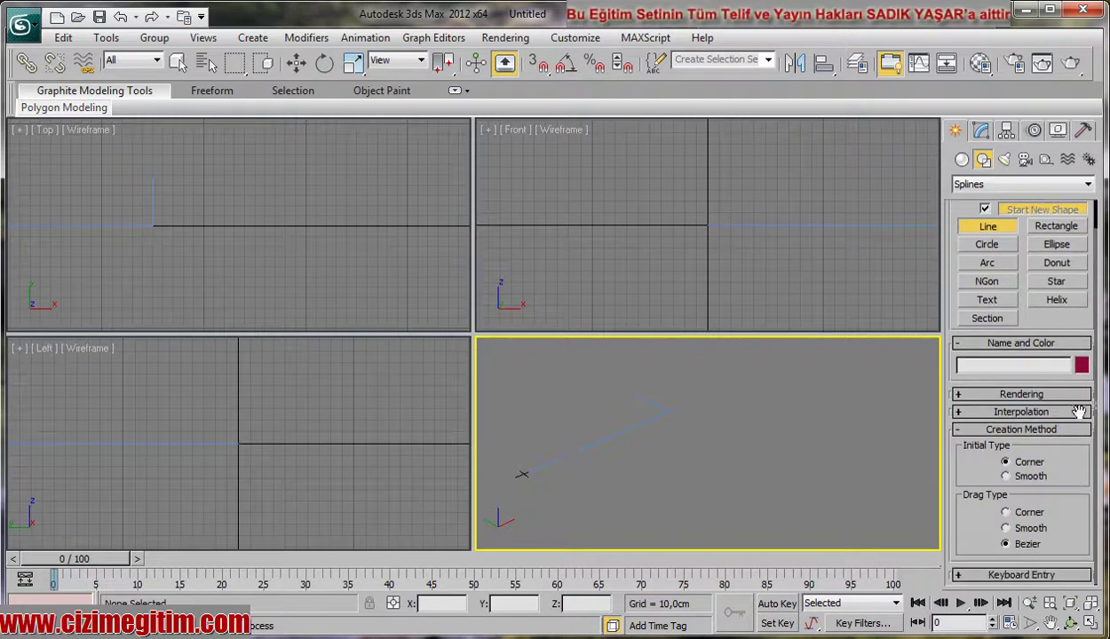
Activate the Top viewport and zoom its grid in for the next line.
scroll(1065, 426, "down", 2)
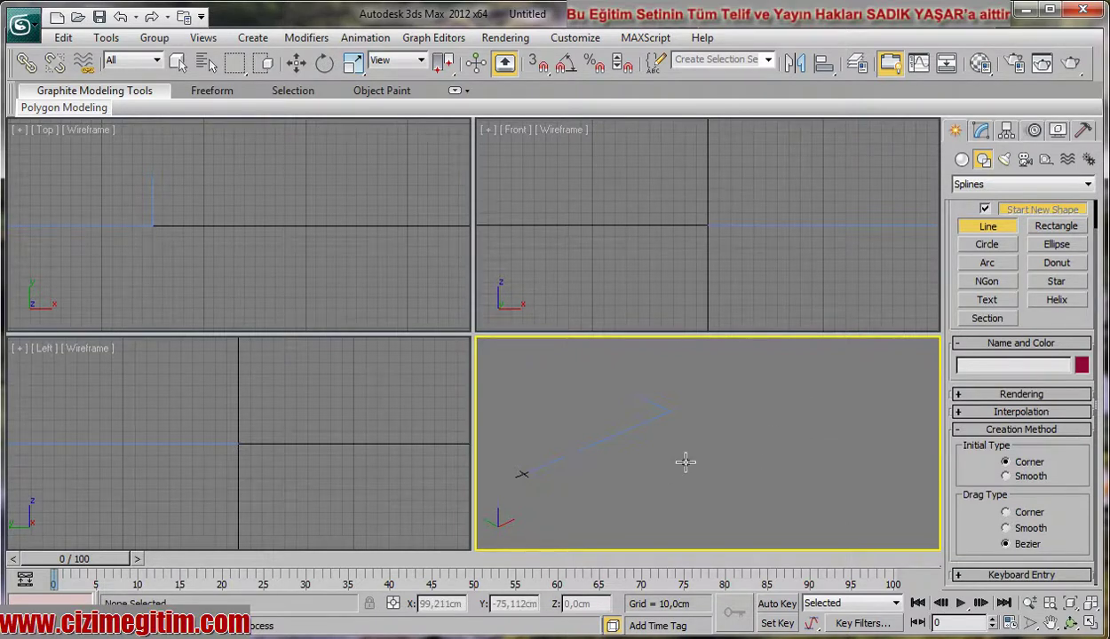
right_click(223, 228)
scroll(227, 235, "down", 1)
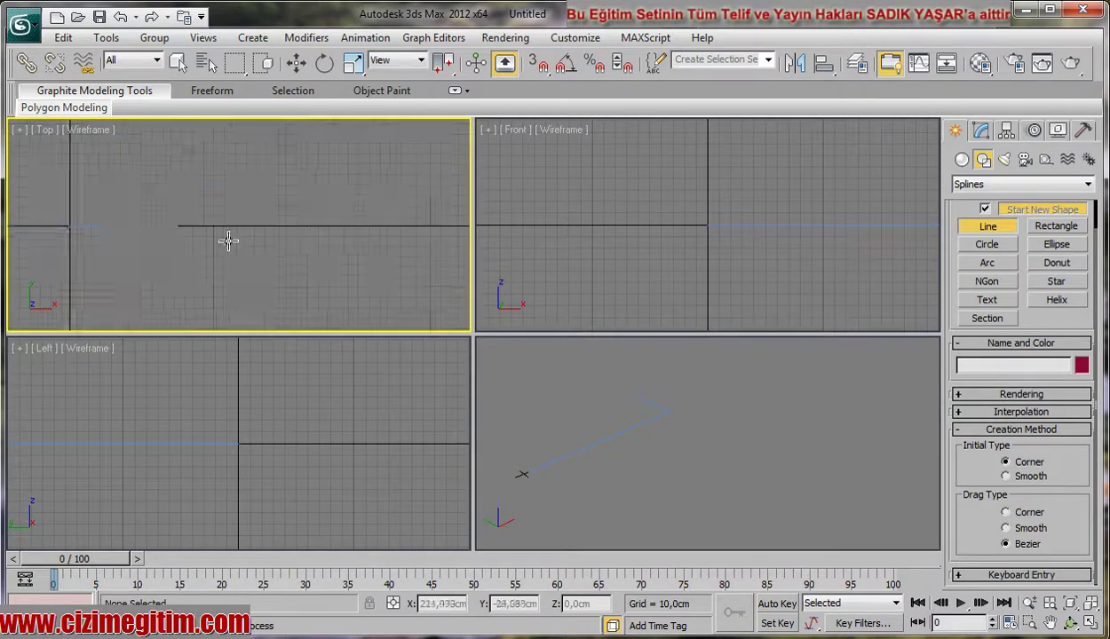
scroll(228, 240, "up", 2)
scroll(334, 225, "up", 1)
scroll(316, 245, "up", 1)
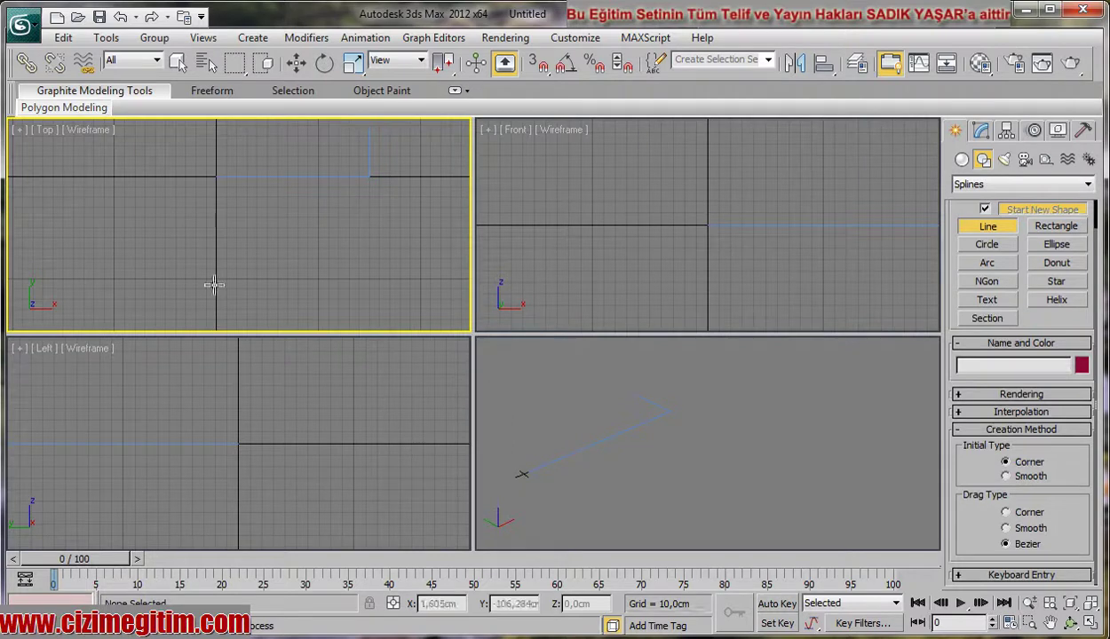
Draw the six-vertex sharp-cornered zigzag Line002 in the Top view, then pan for room.
left_click(144, 284)
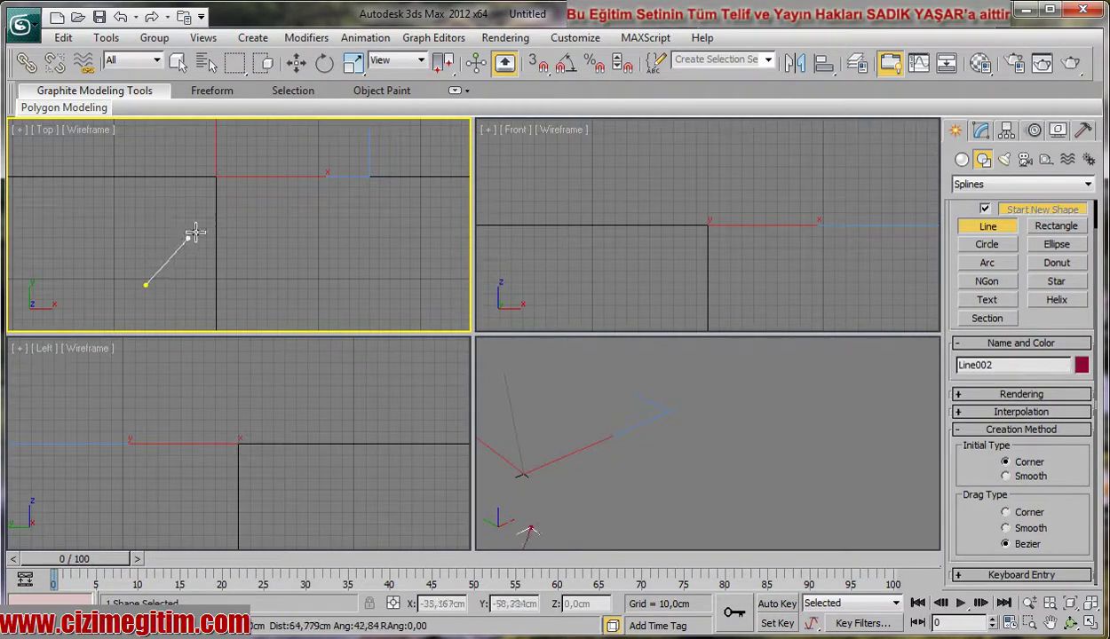
left_click(206, 224)
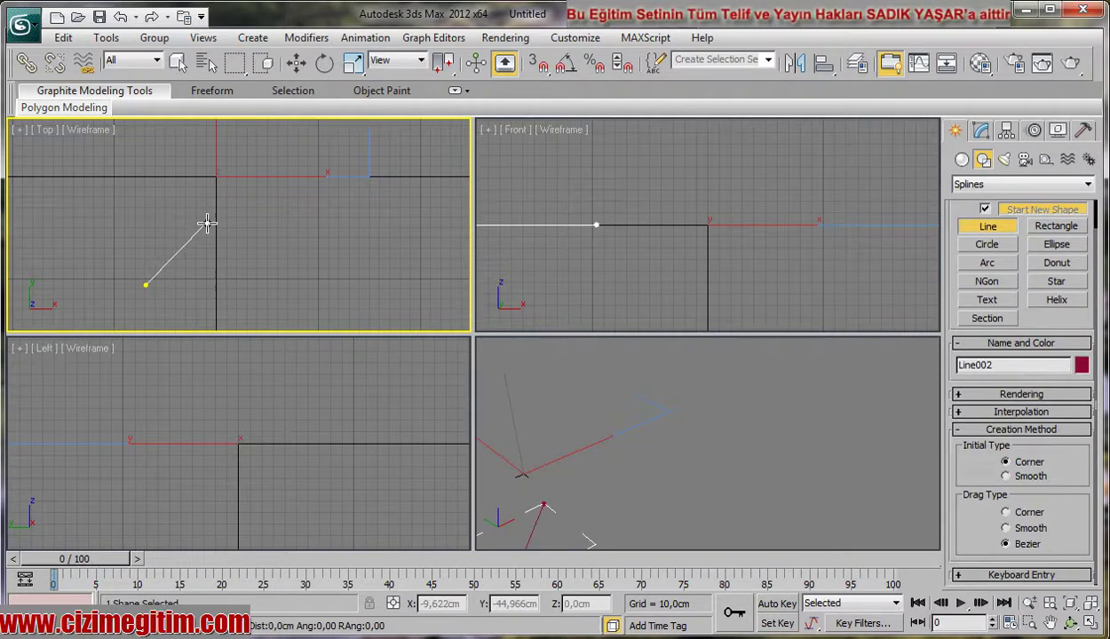
left_click(257, 294)
left_click(296, 223)
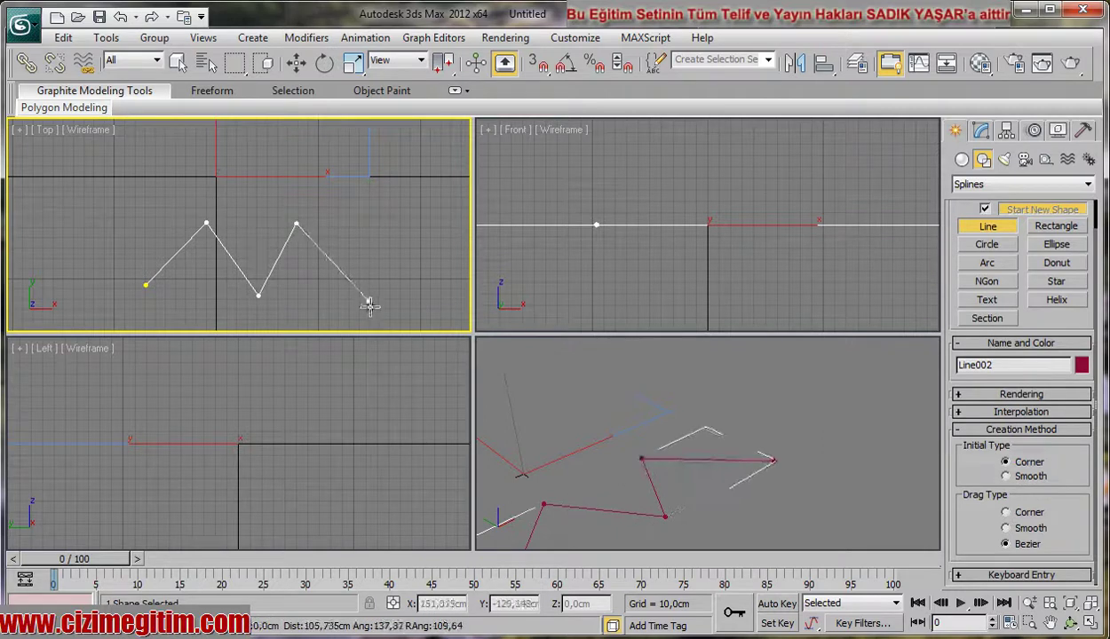
left_click(371, 309)
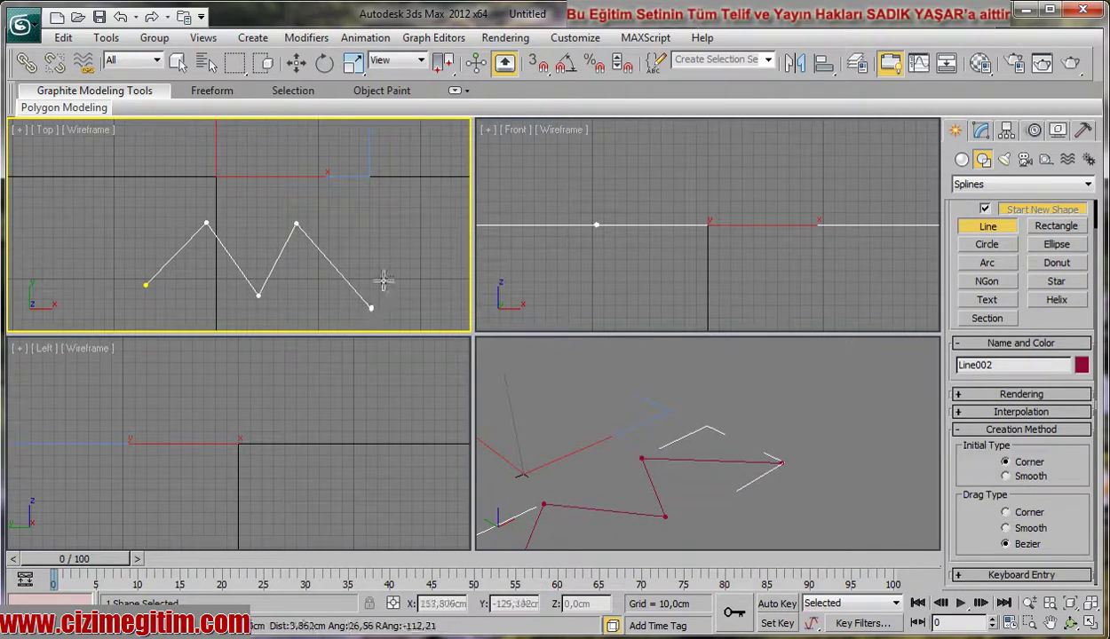
left_click(429, 232)
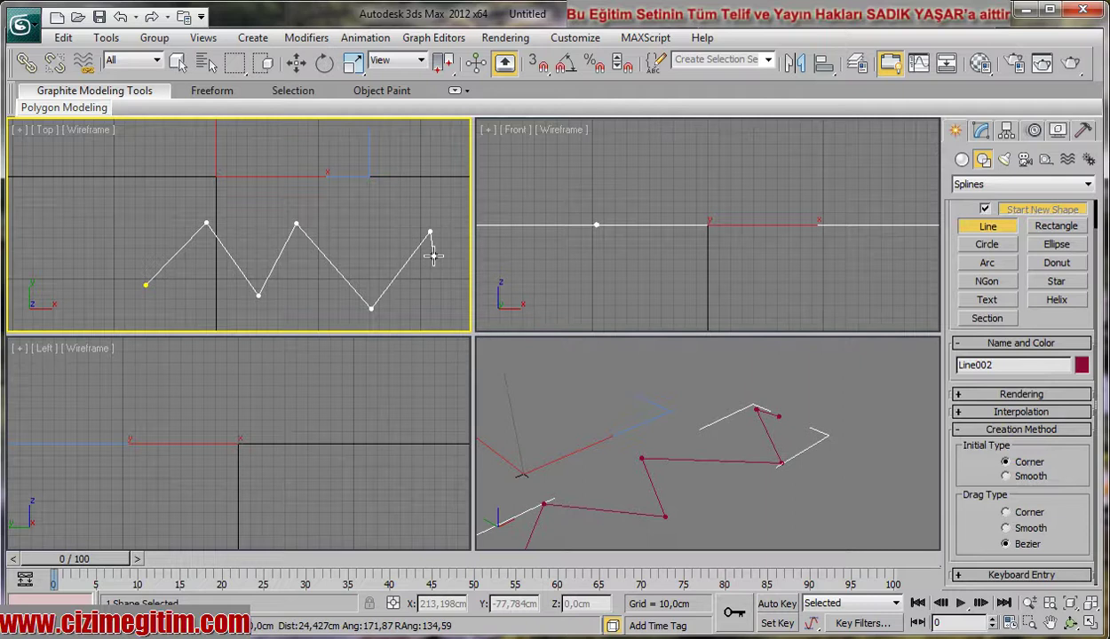
right_click(439, 267)
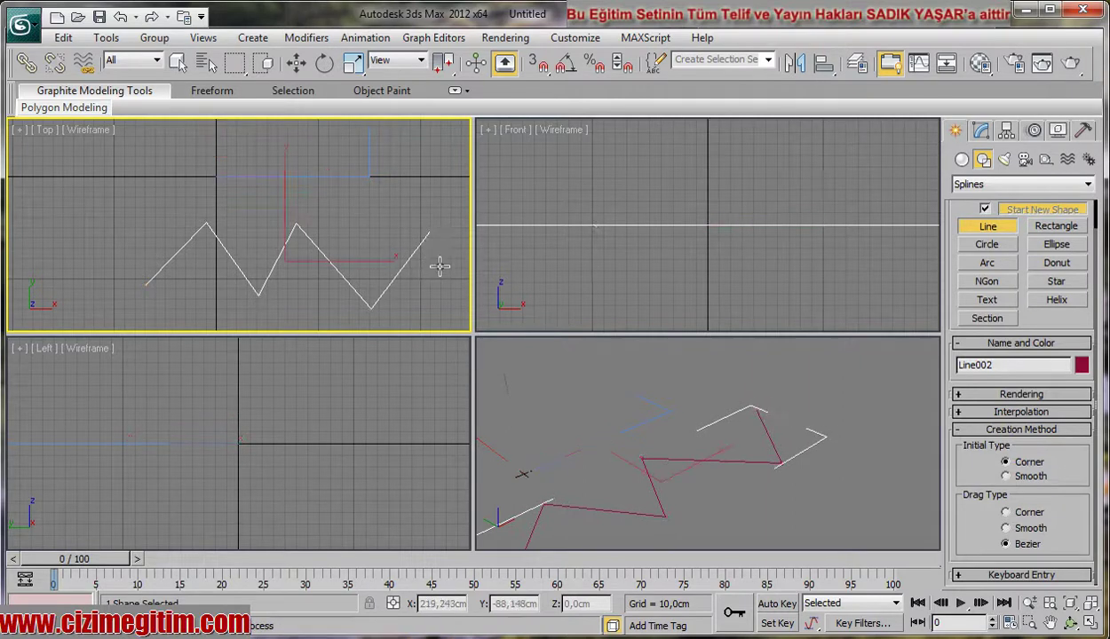
middle_click_drag(387, 280, 368, 218)
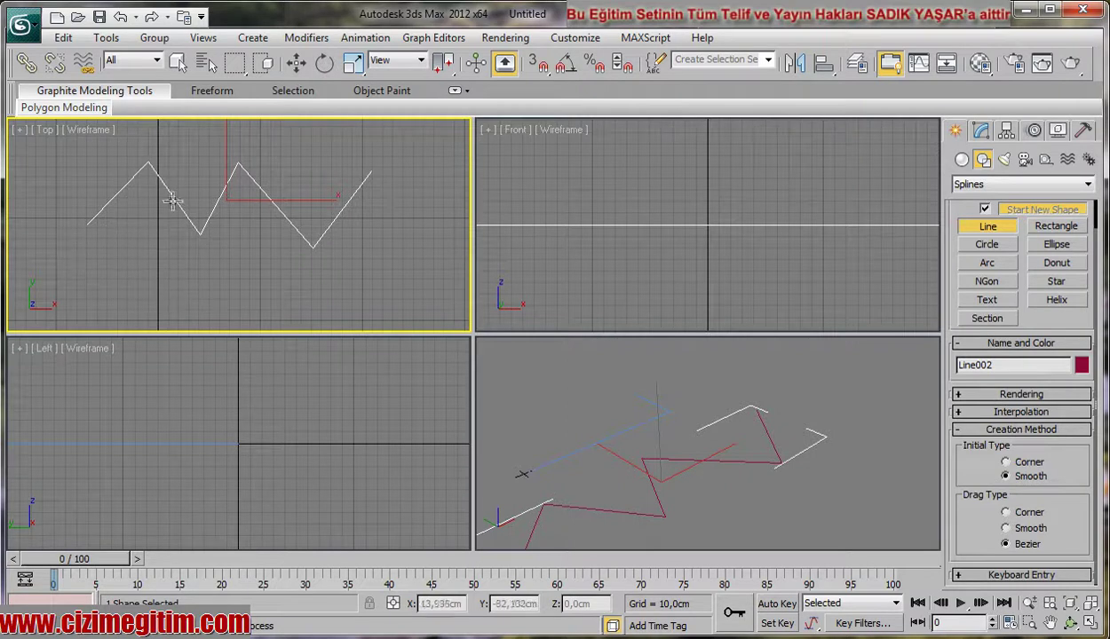
Draw a short three-vertex smooth curve in the Top view.
left_click(81, 305)
left_click(137, 242)
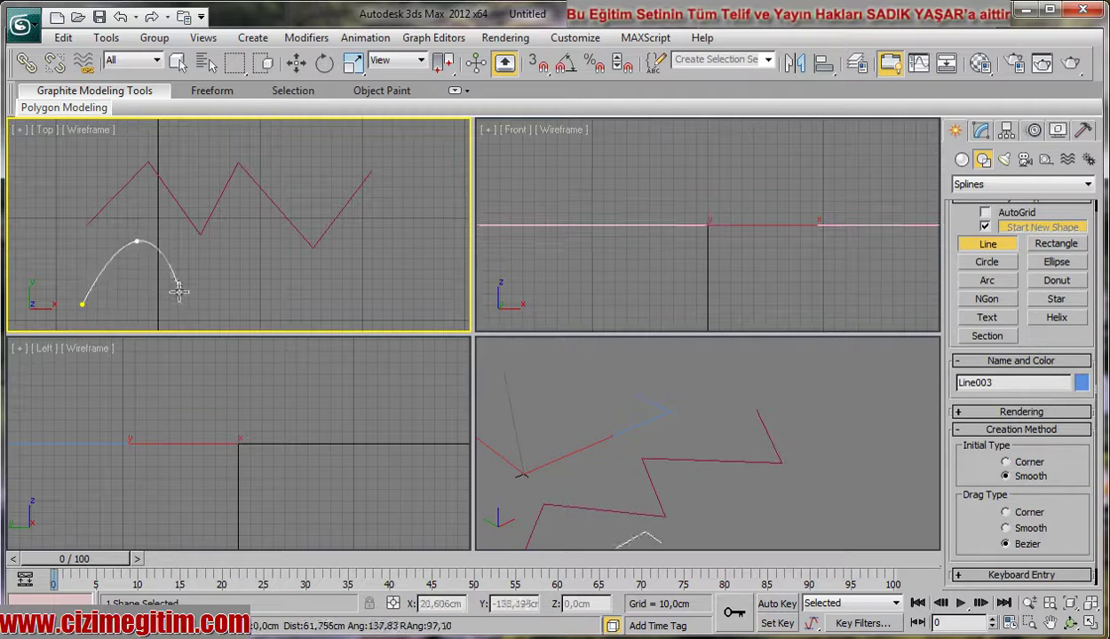
left_click(188, 289)
right_click(188, 289)
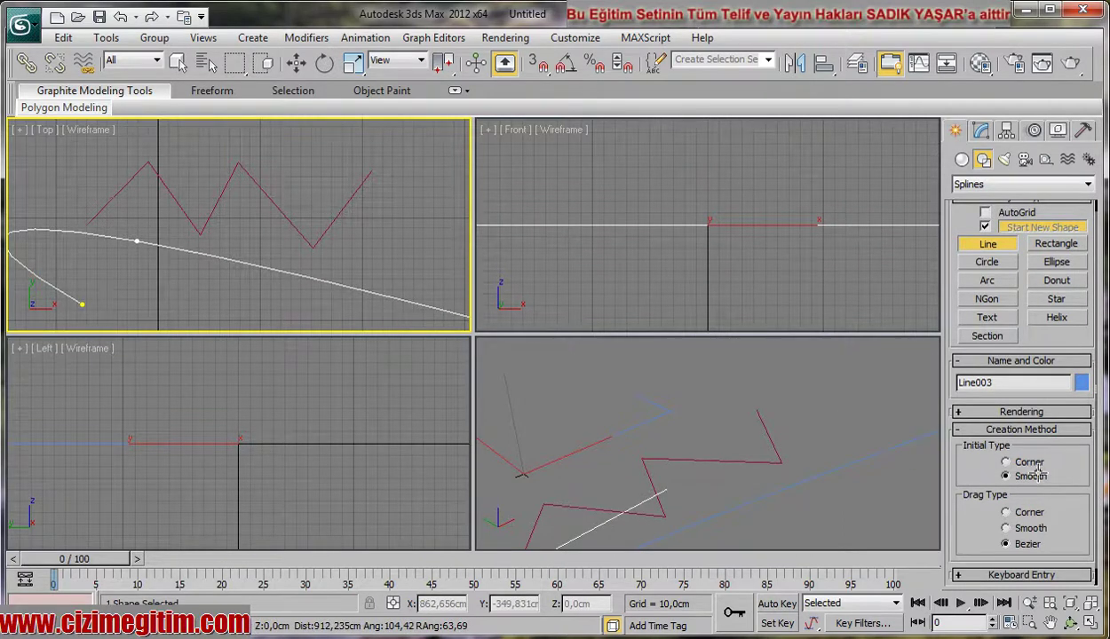
left_click_drag(955, 441, 1085, 487)
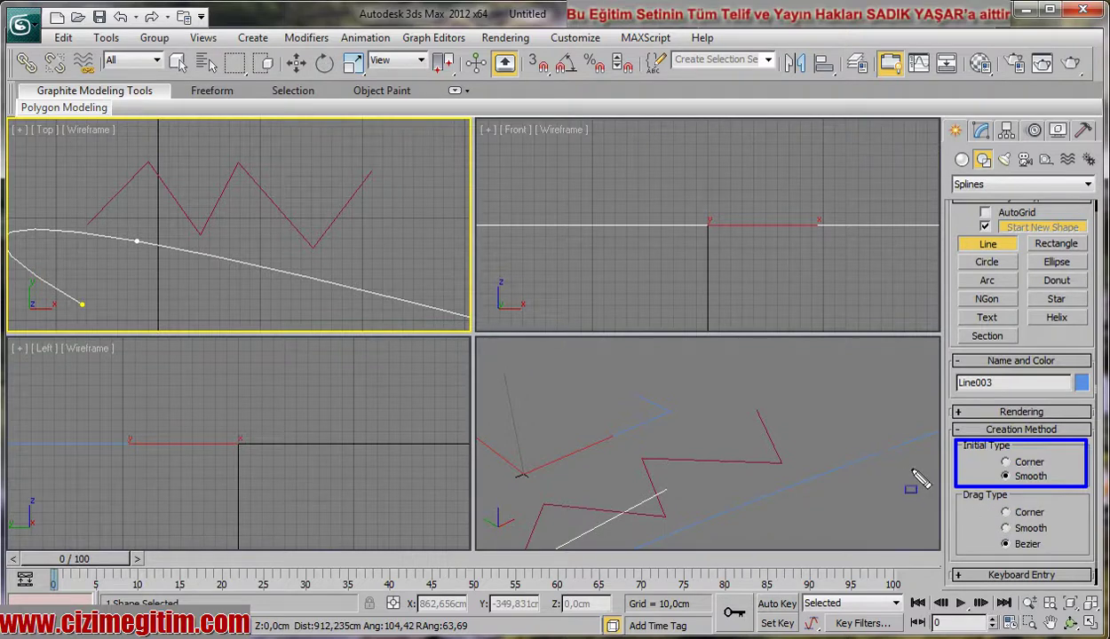
key("Escape")
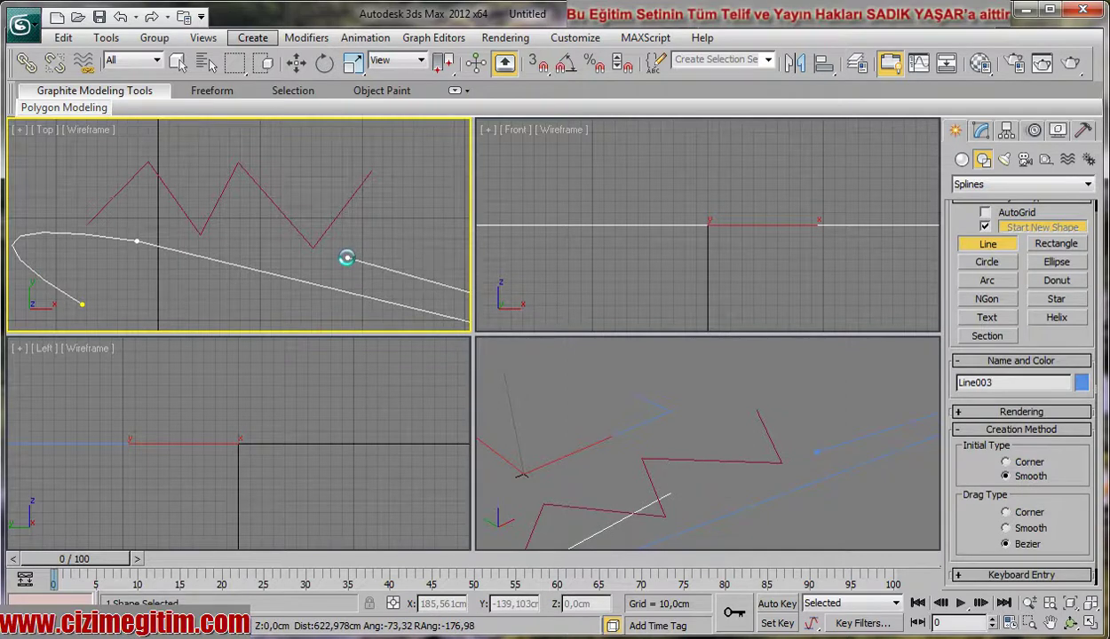
Restart the smooth line, panning with I and removing a stray vertex with Backspace.
left_click(346, 258)
key("i")
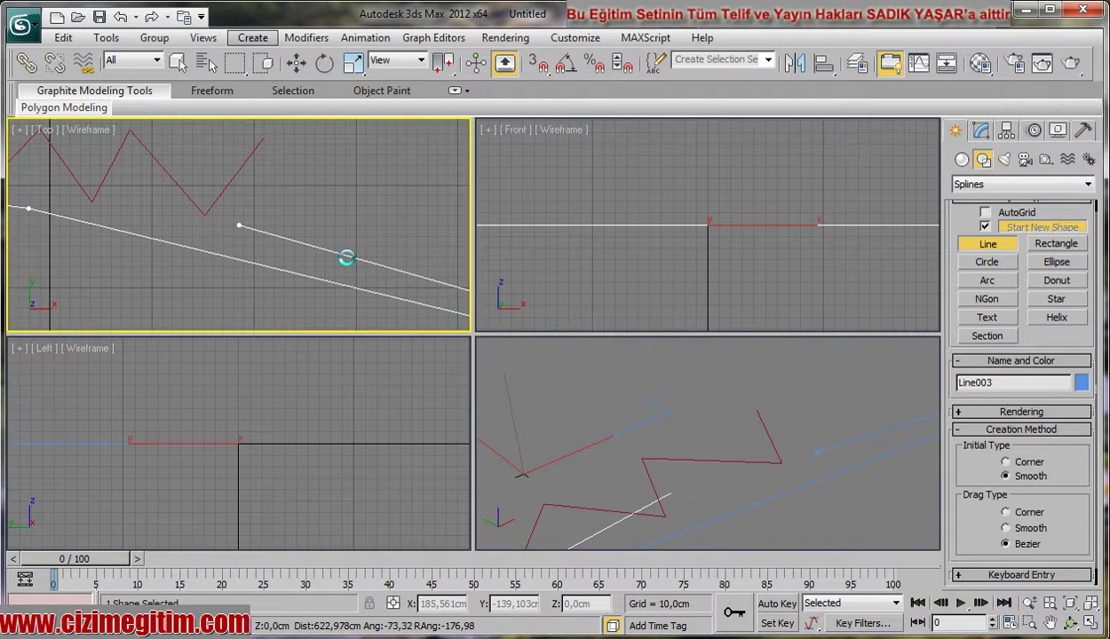
key("i")
key("i")
key("i")
key("i")
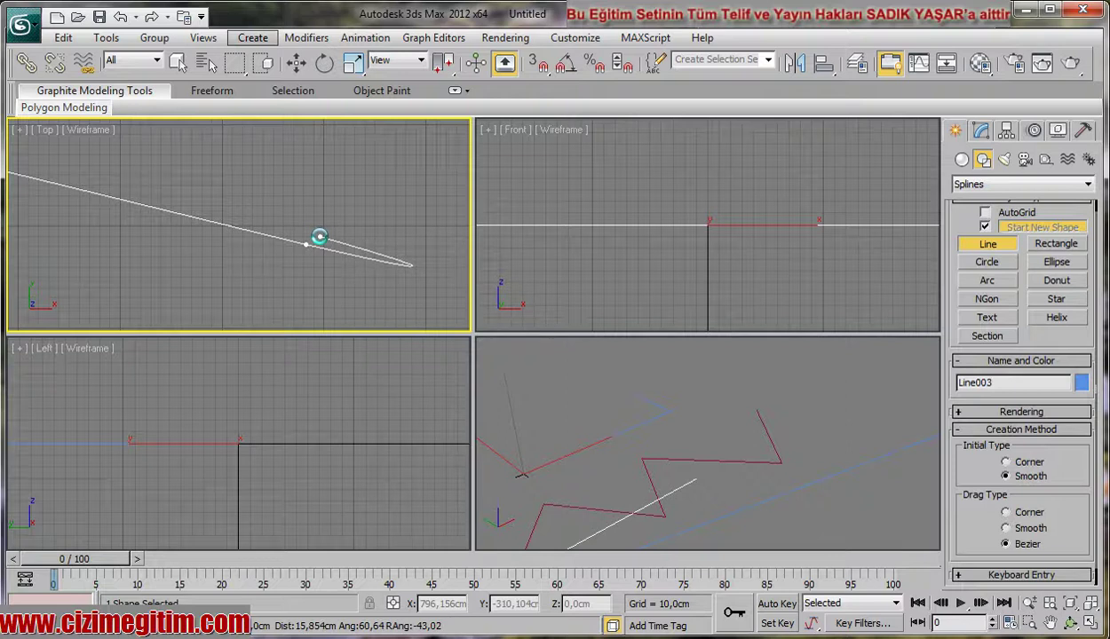
right_click(318, 237)
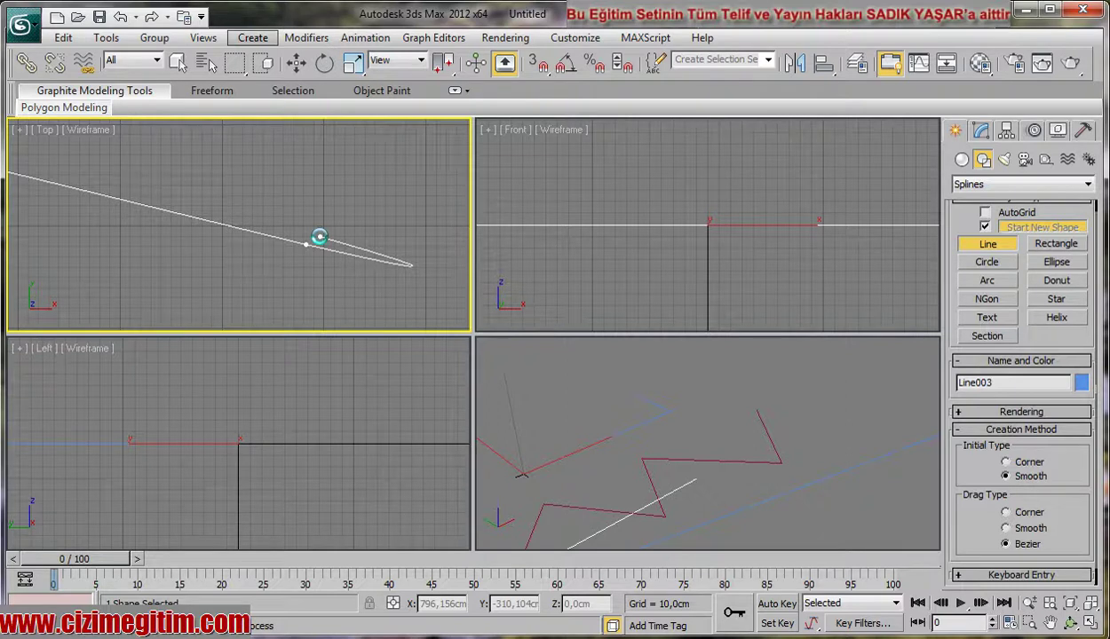
left_click(319, 237)
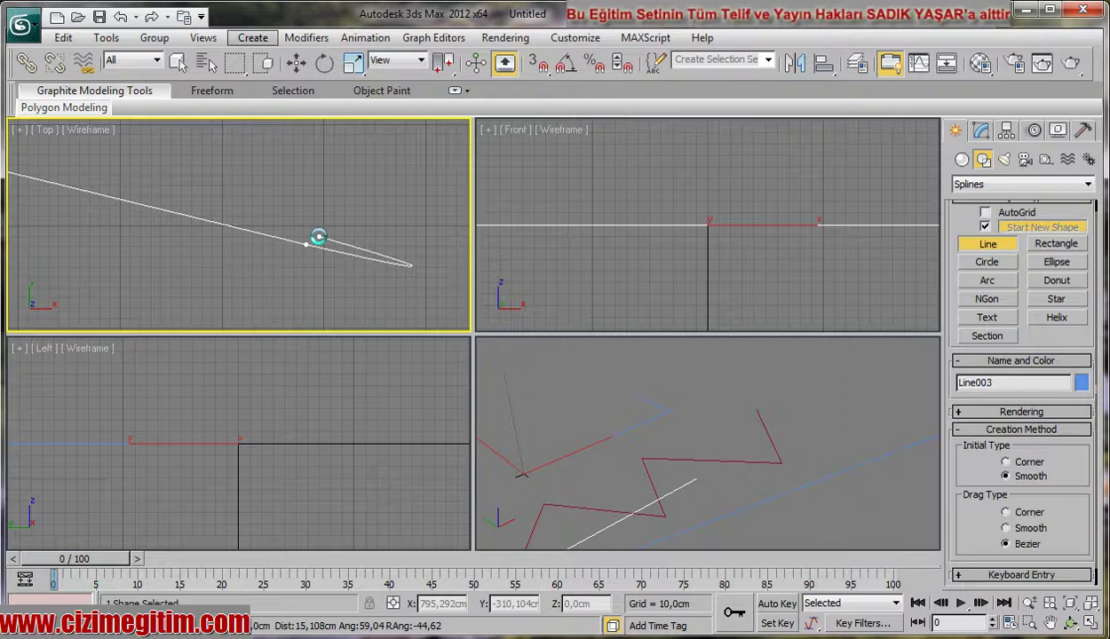
right_click(318, 237)
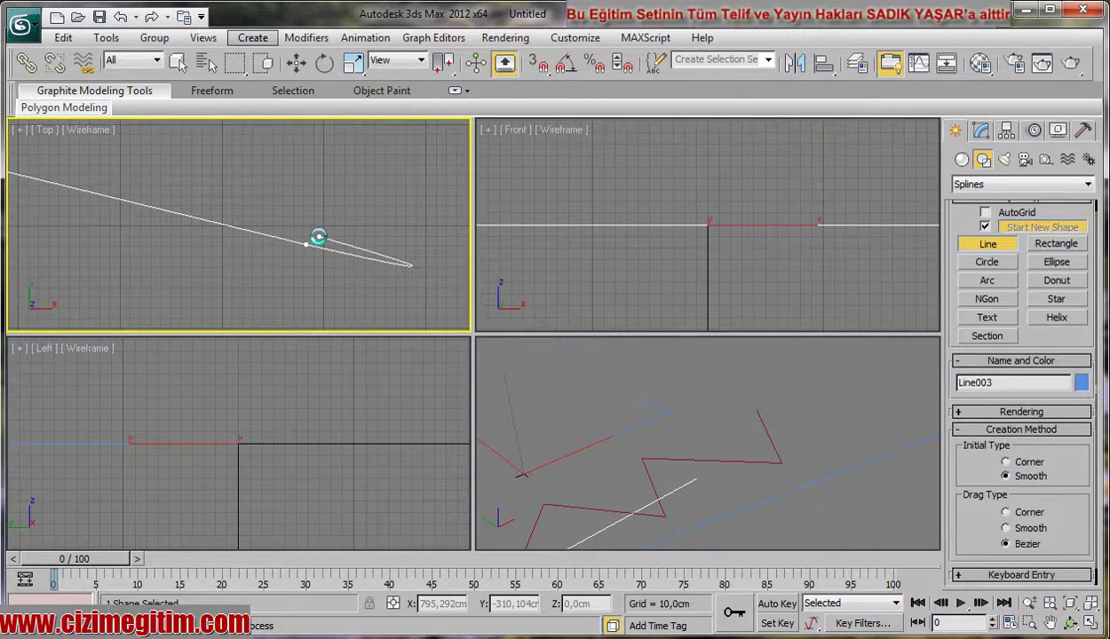
left_click_drag(319, 237, 345, 295)
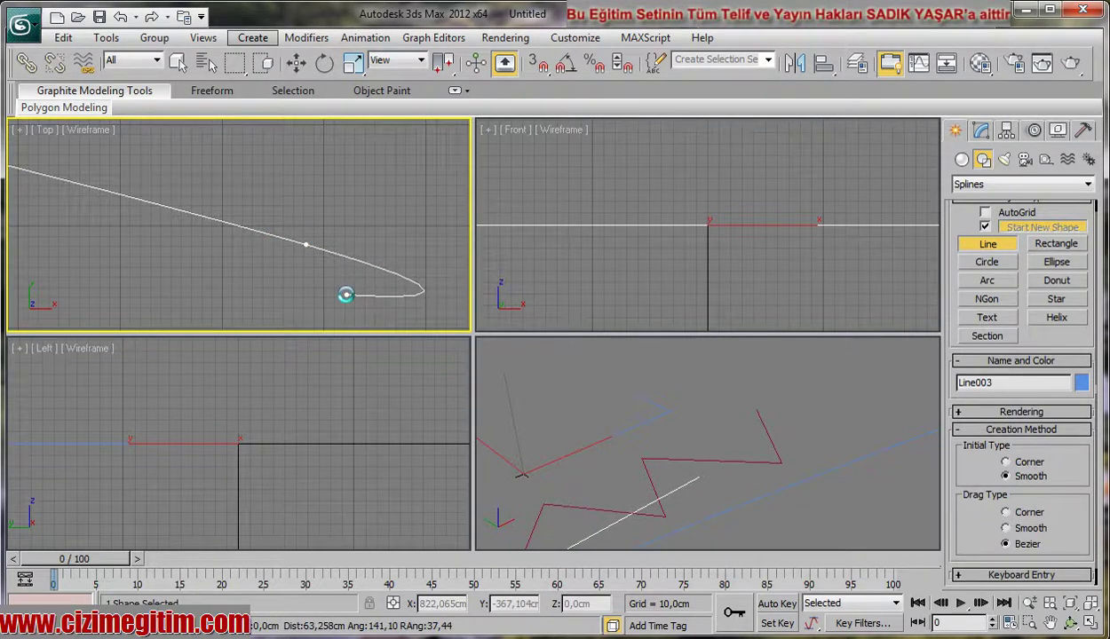
key("BackSpace")
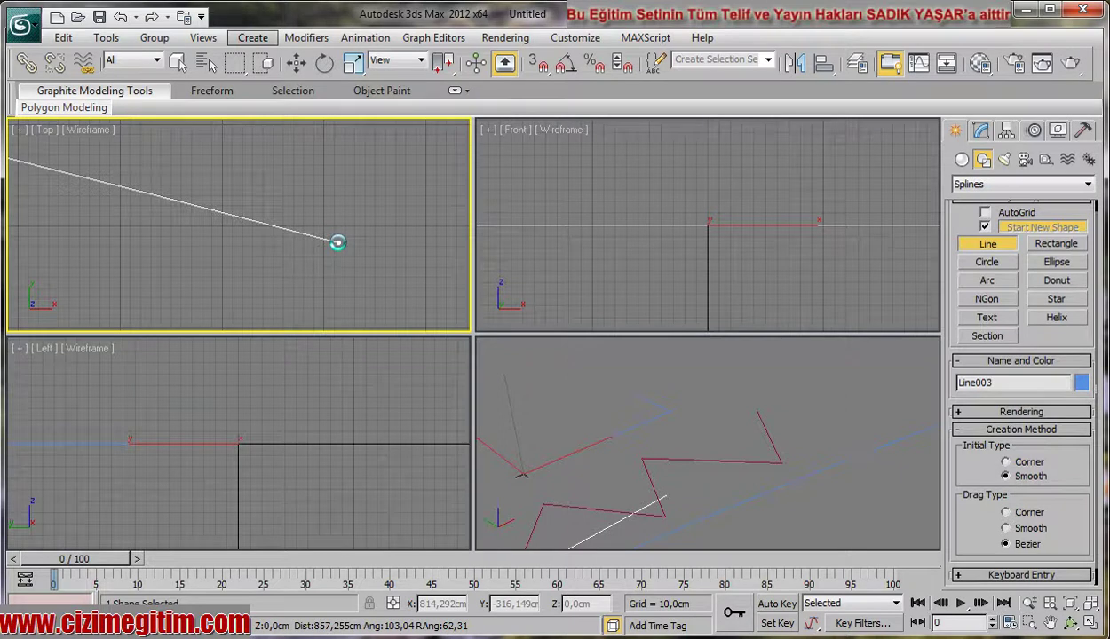
Draw Line003 with alternating smooth crests and troughs across the Top view, then finish it.
scroll(337, 243, "down", 5)
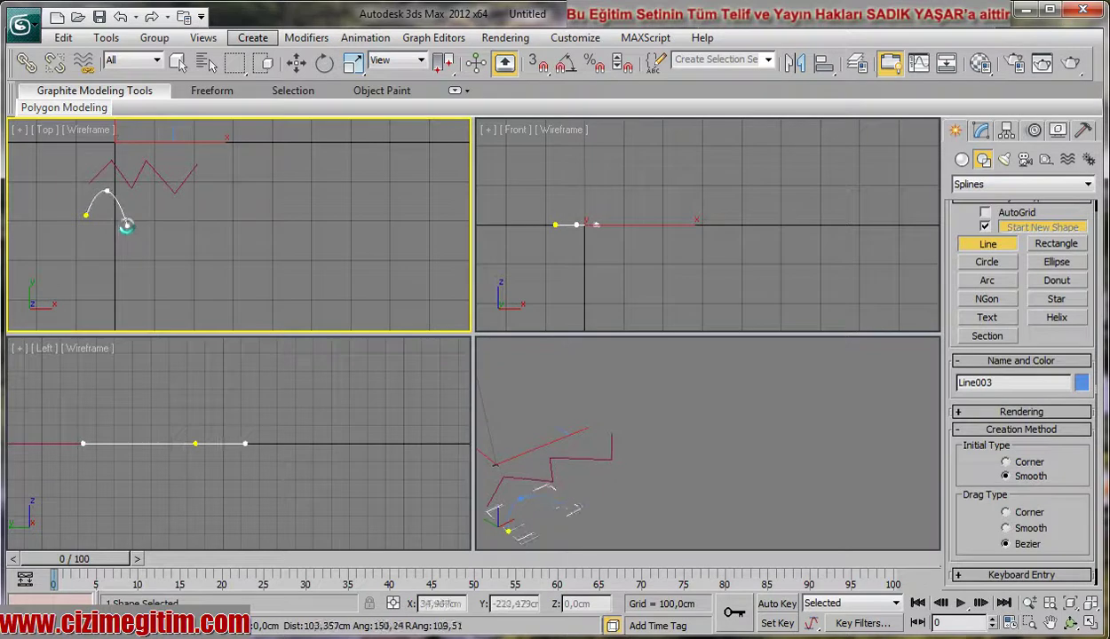
left_click(127, 232)
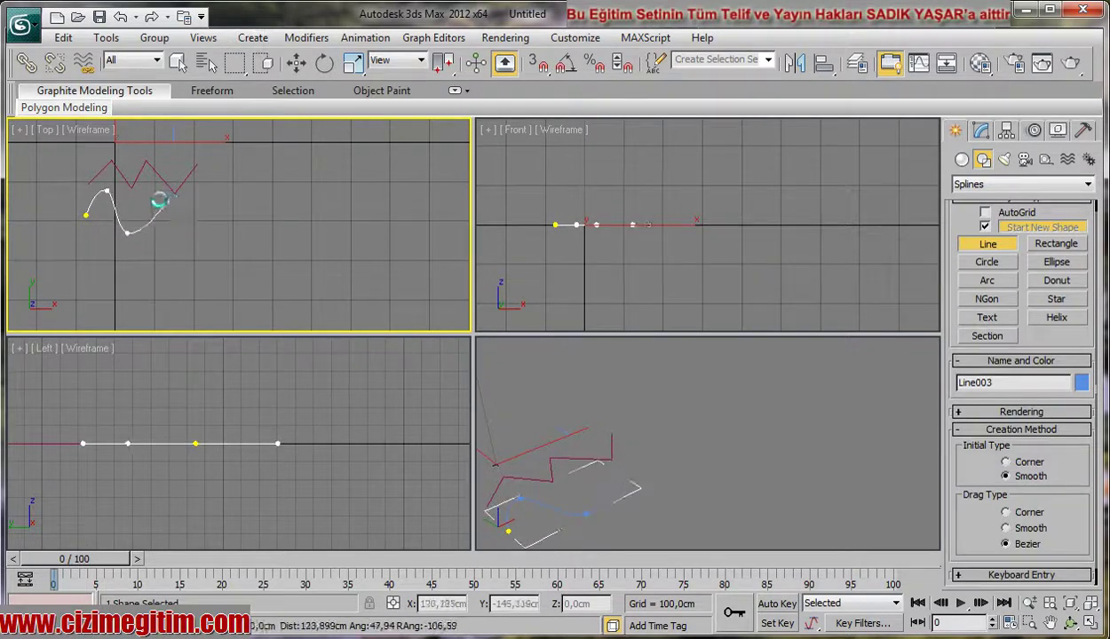
left_click(157, 199)
left_click(206, 242)
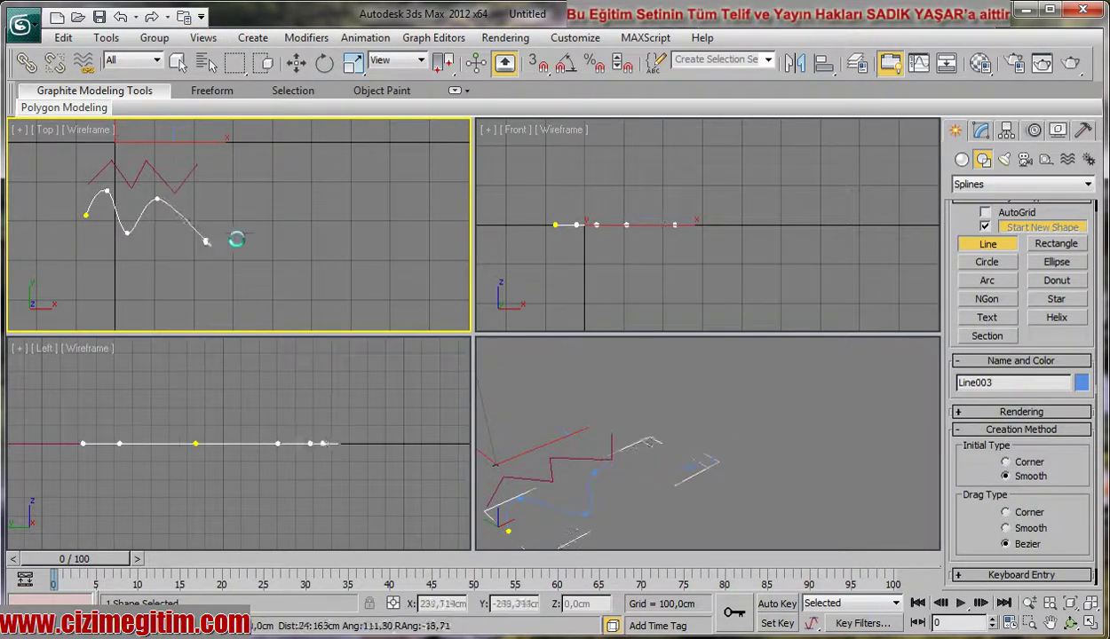
left_click(234, 195)
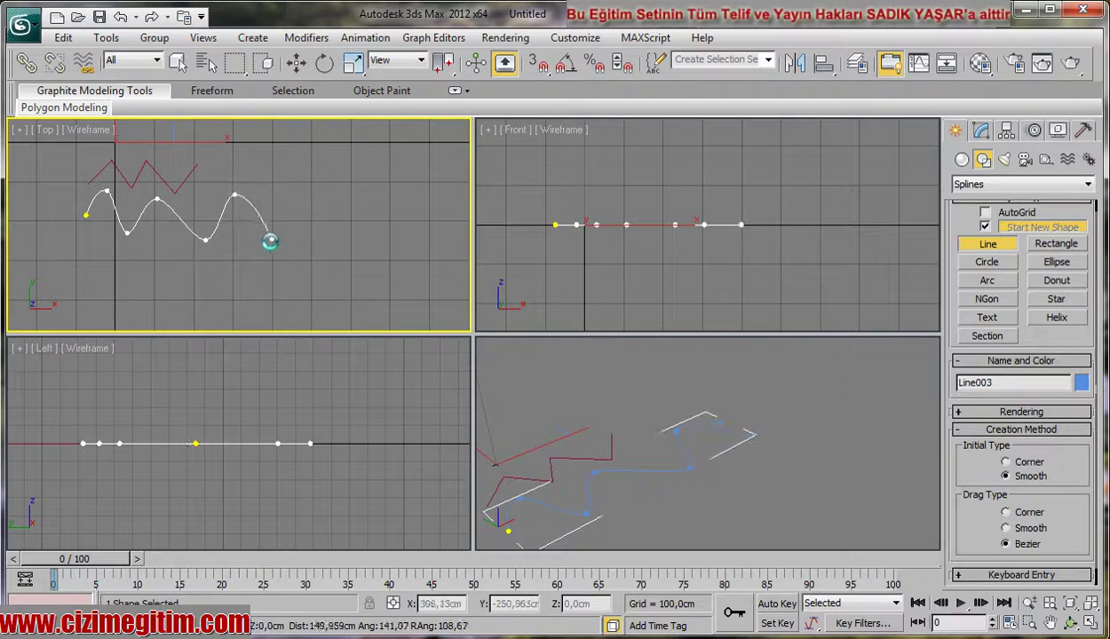
left_click(271, 241)
left_click(316, 206)
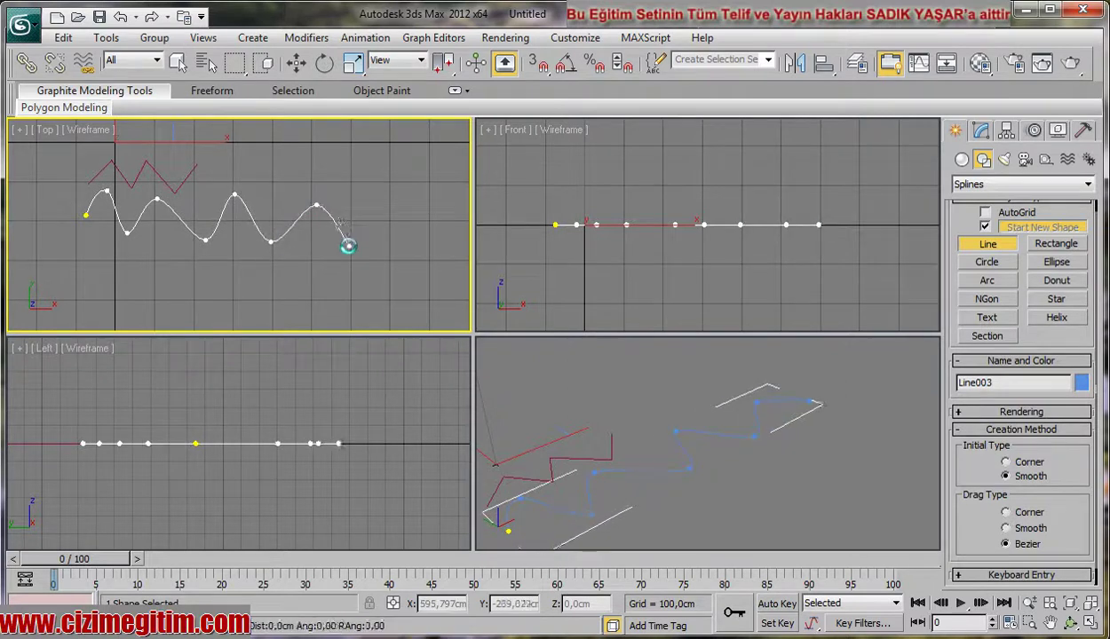
left_click(349, 245)
left_click(384, 211)
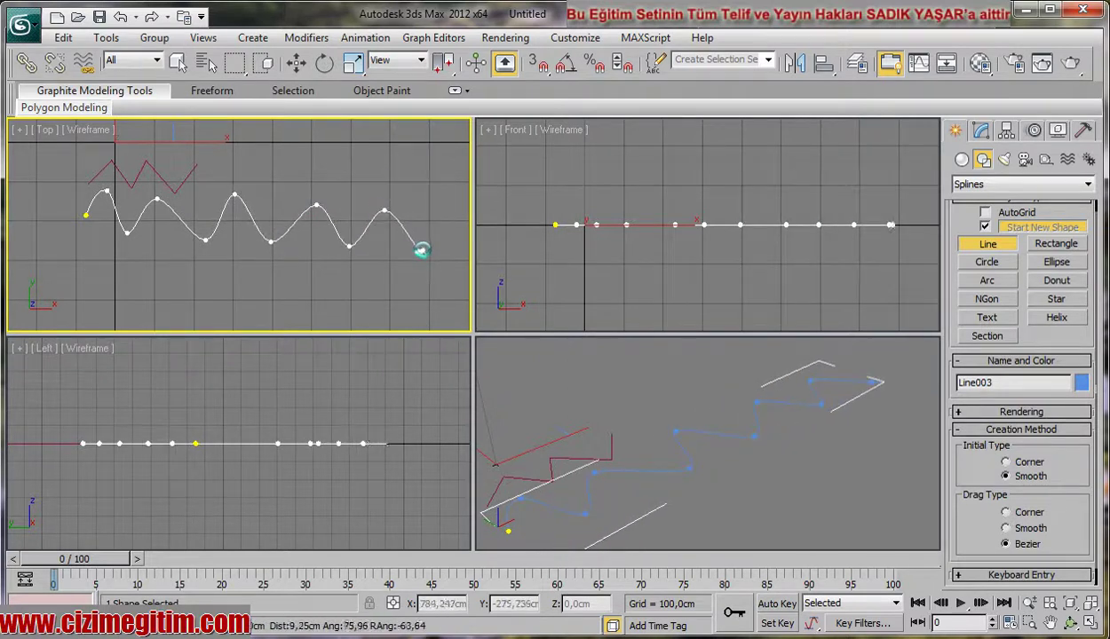
left_click(421, 252)
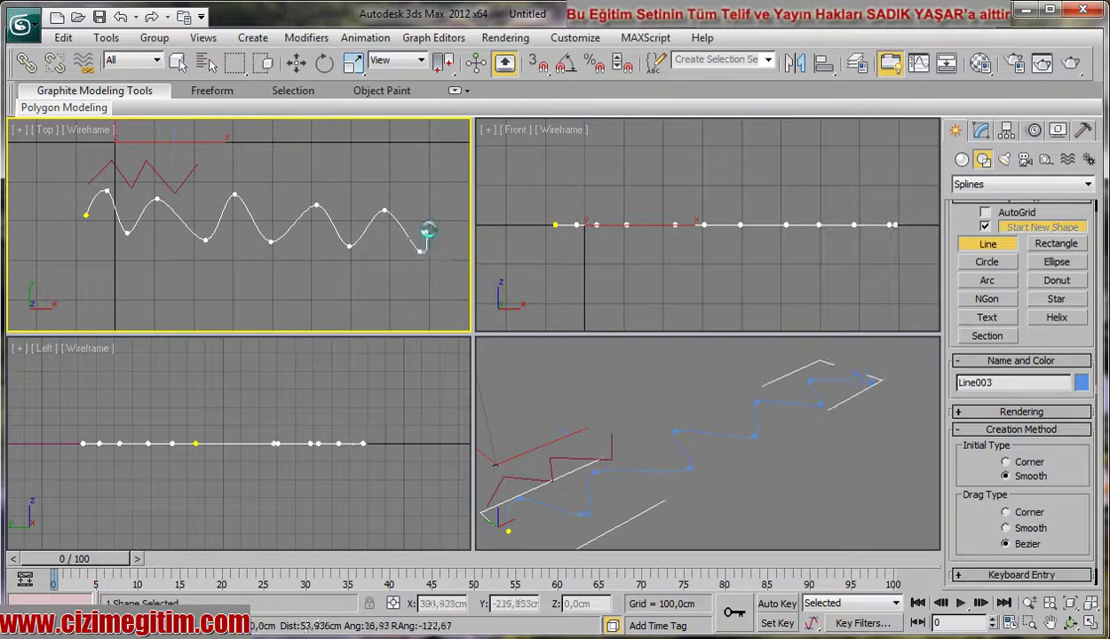
right_click(428, 236)
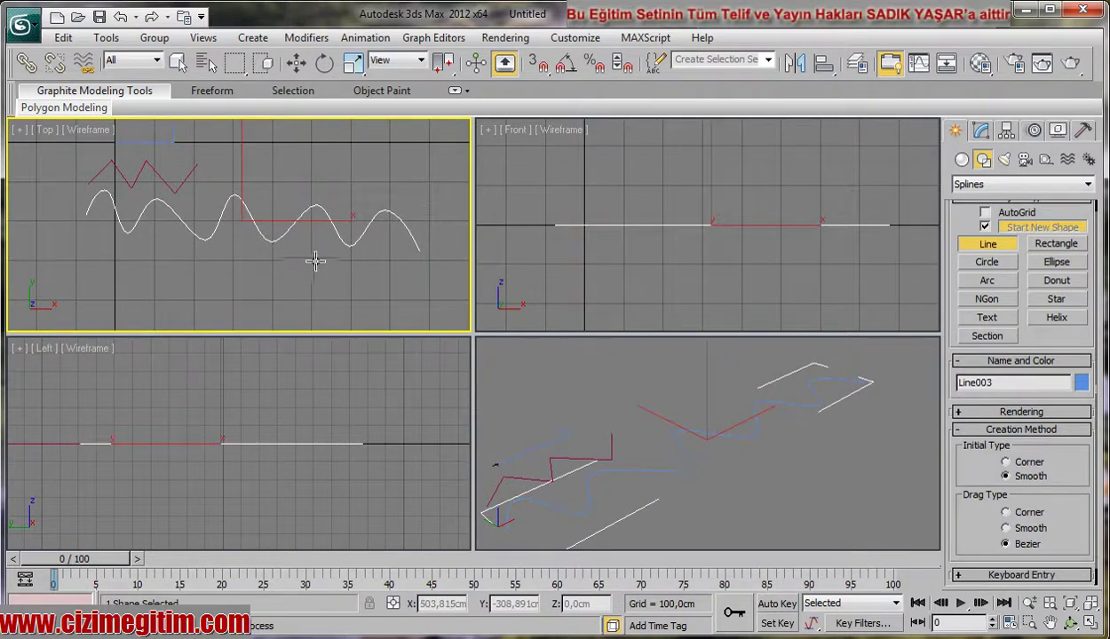
Pan and zoom out the Top view, then draw vertical Line004 left of centre.
mouse_move(190, 275)
middle_mouse_down()
mouse_move(234, 253)
mouse_move(191, 241)
mouse_move(255, 240)
mouse_move(241, 269)
middle_mouse_up()
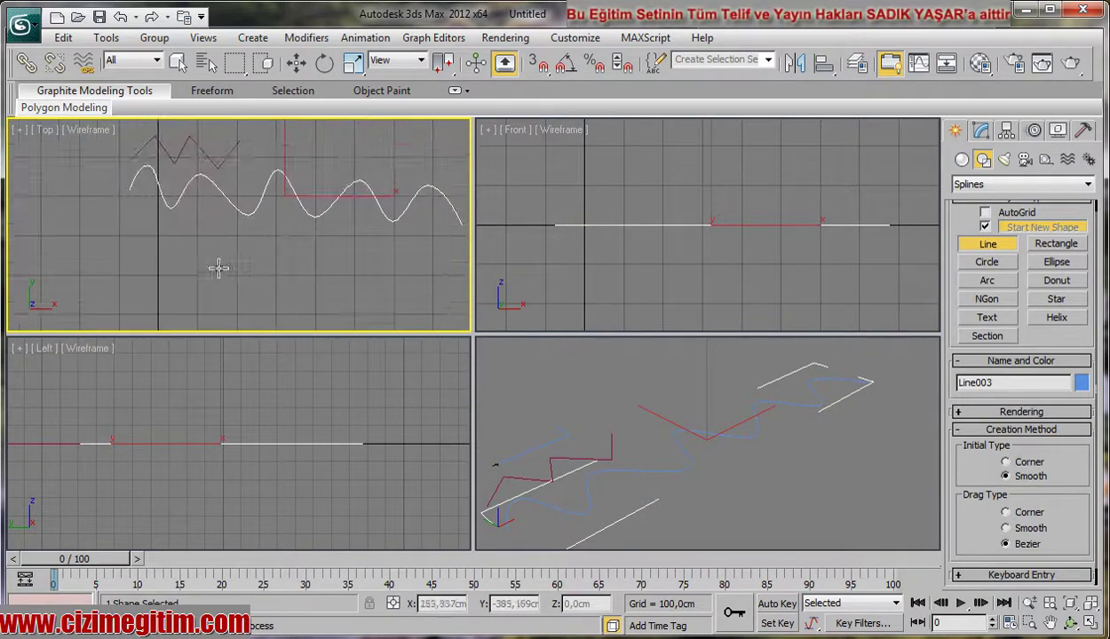
scroll(216, 250, "down", 2)
scroll(230, 235, "down", 3)
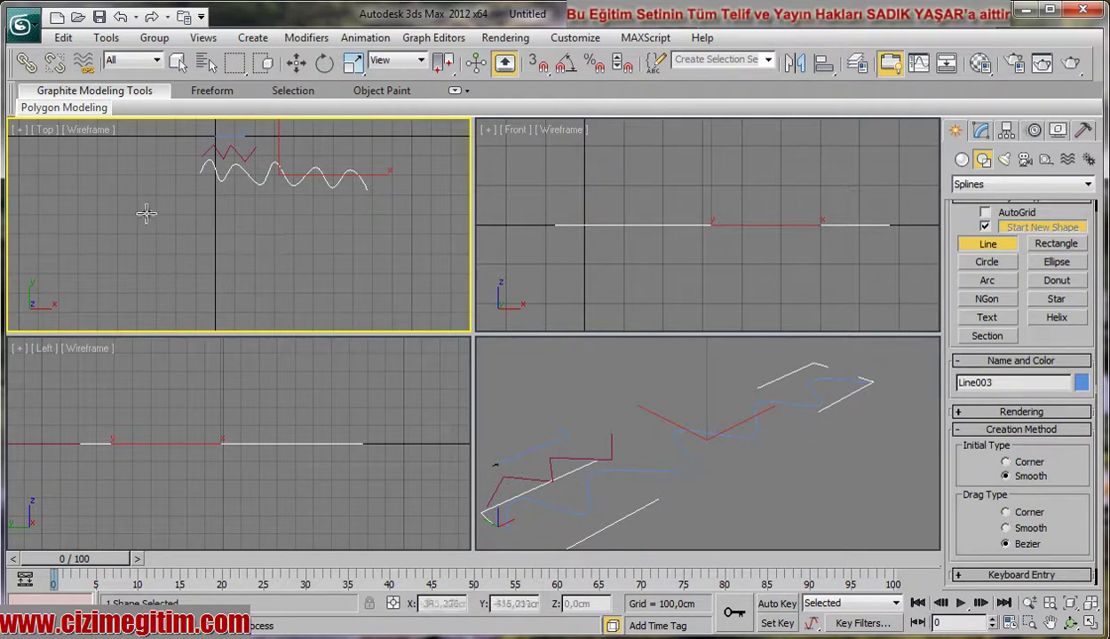
left_click(180, 202)
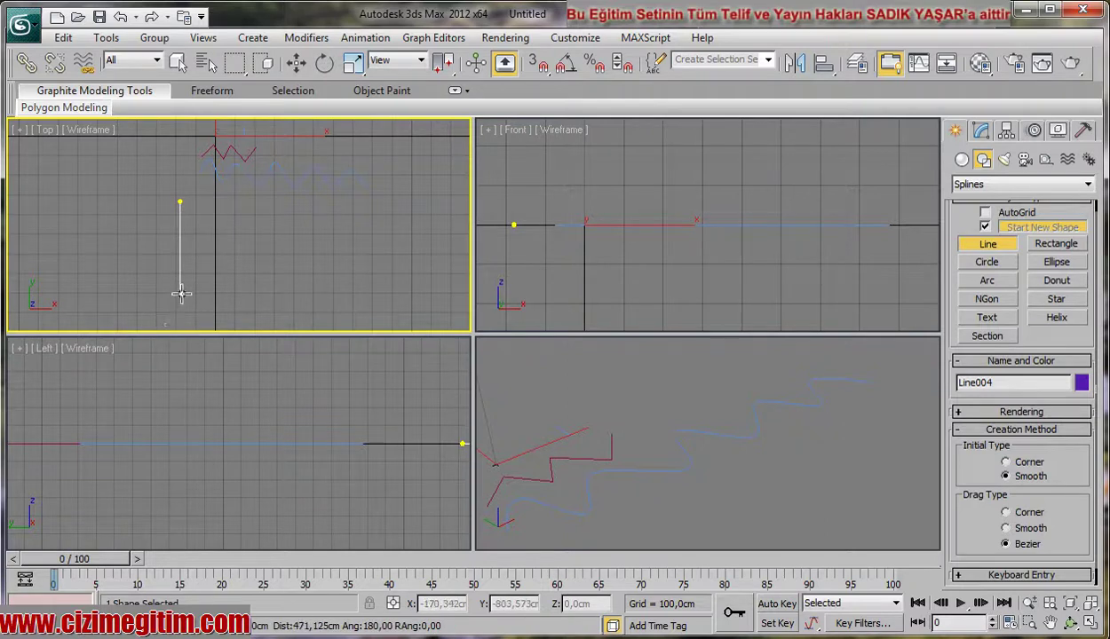
left_click(180, 302)
right_click(180, 301)
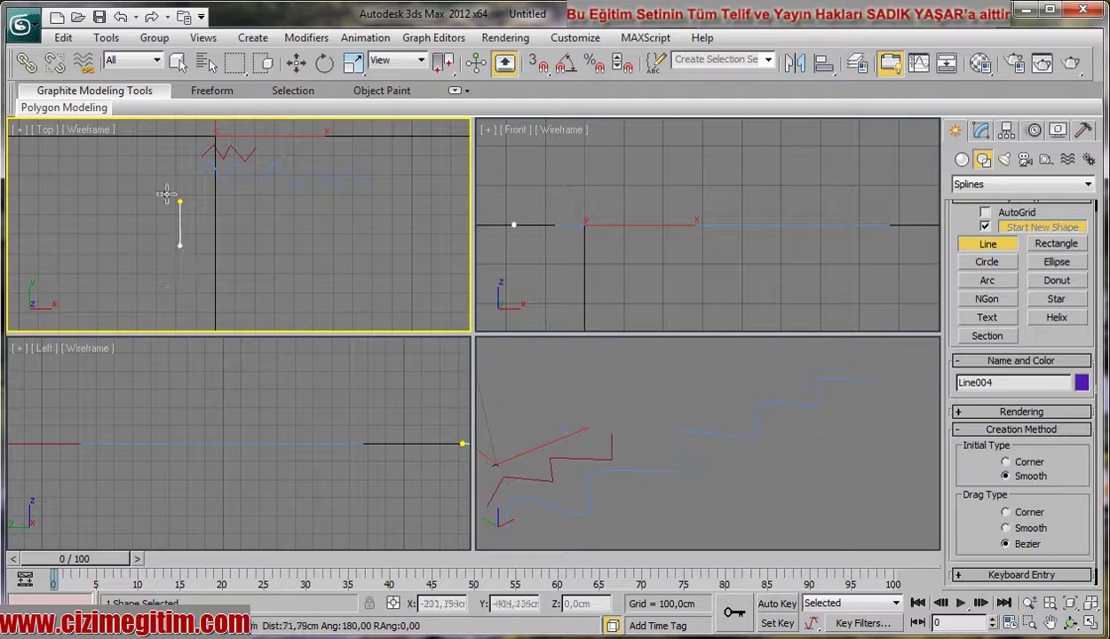
left_click(180, 298)
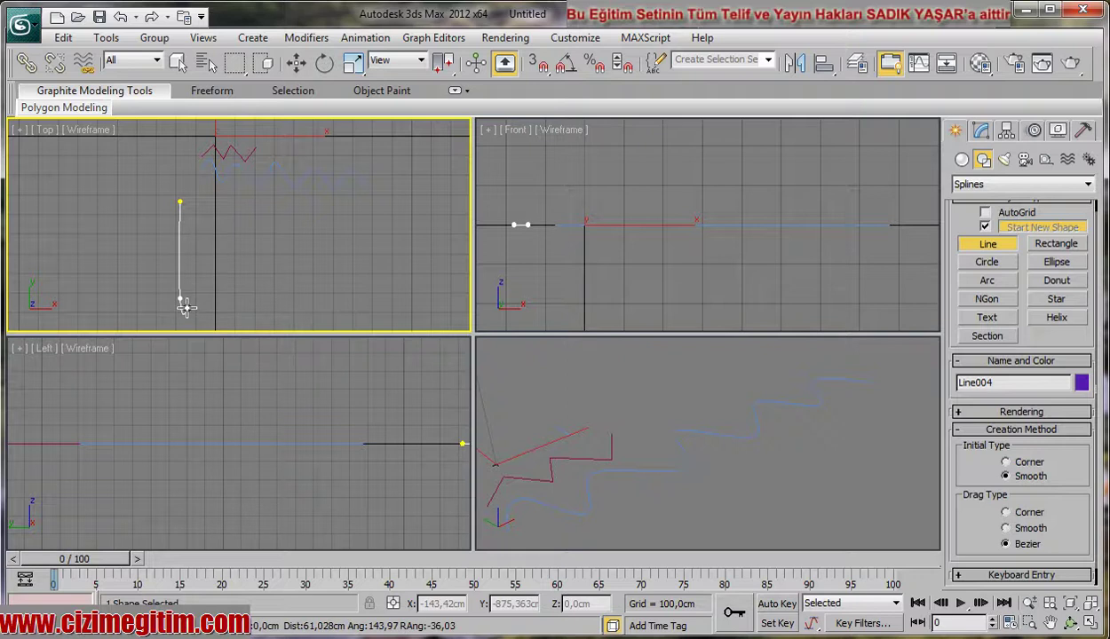
Finish the vertical line and start Line005 to its right.
right_click(184, 306)
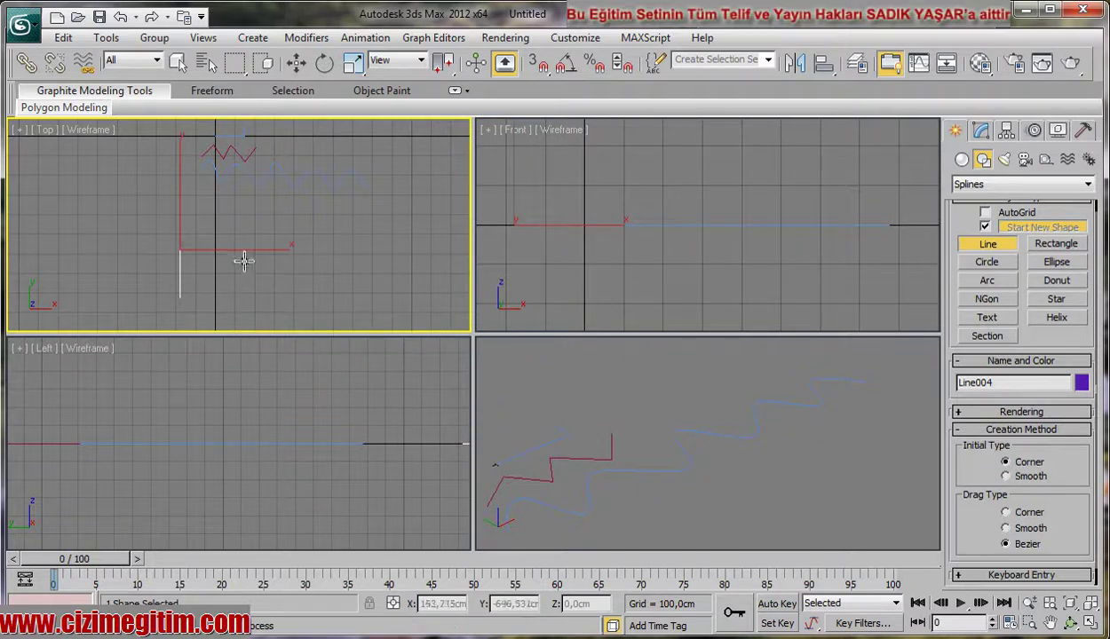
left_click(238, 234)
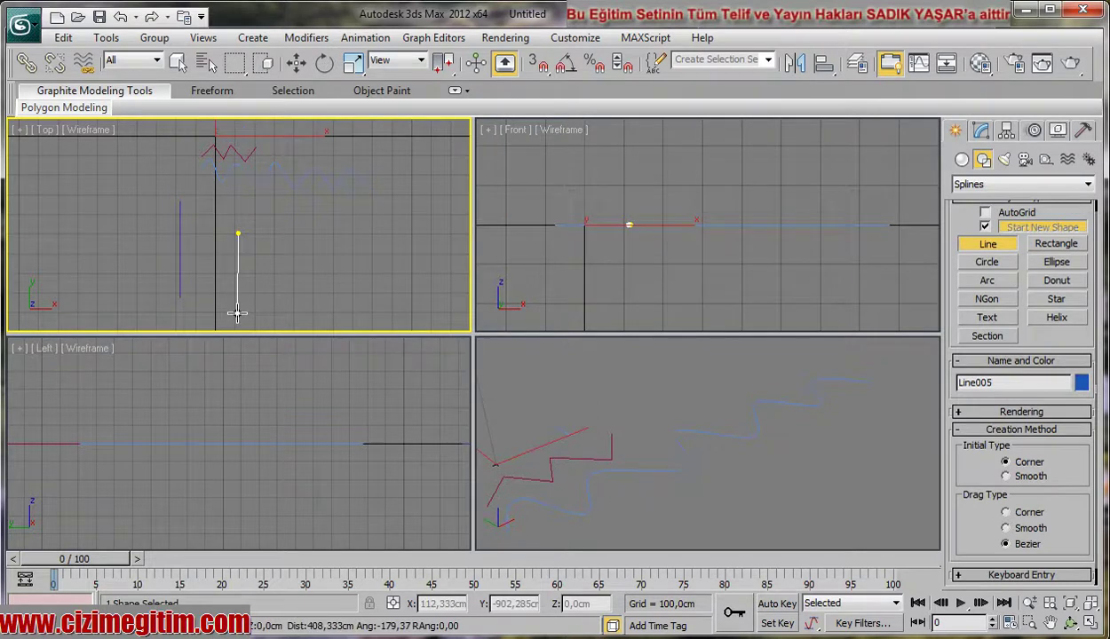
scroll(246, 281, "down", 2)
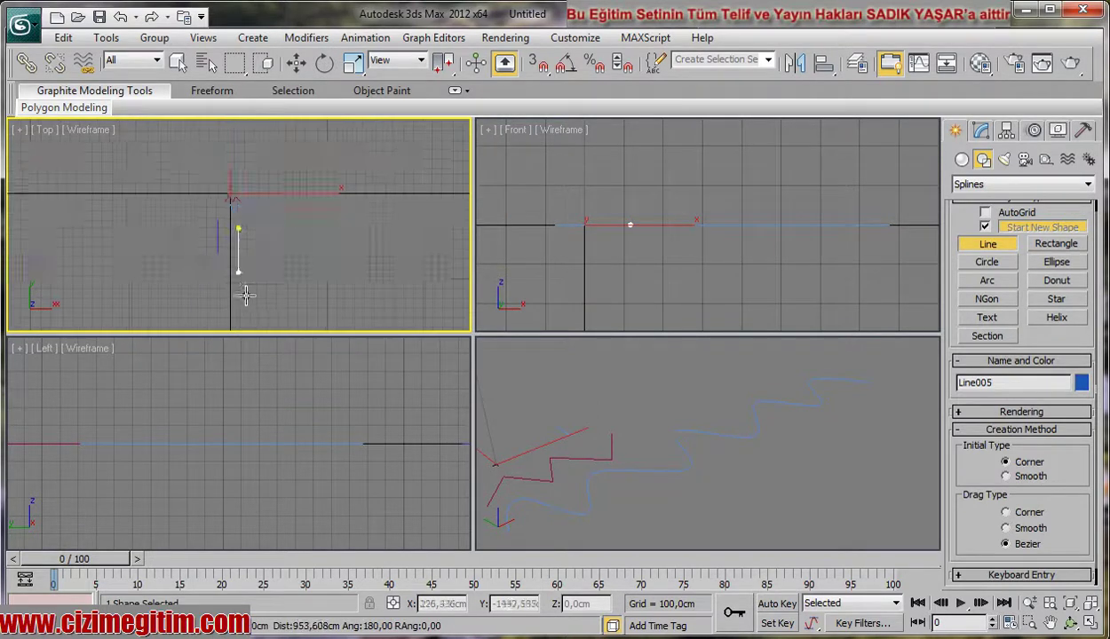
scroll(241, 292, "down", 2)
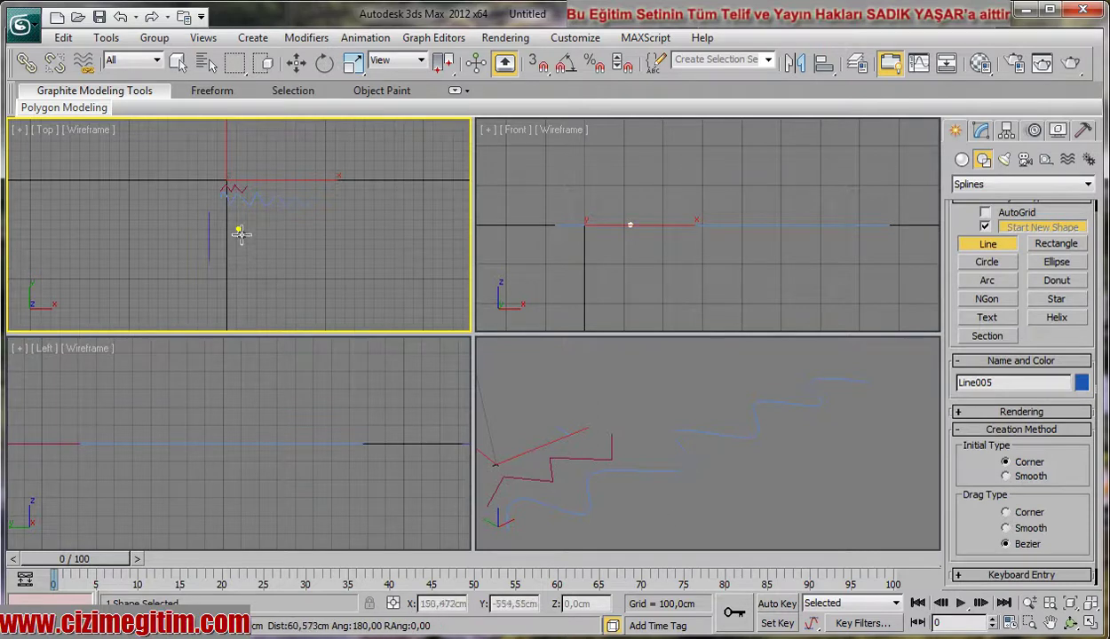
Place the outline's right-angled grid-snapped corners, returning near the starting vertex.
left_click(238, 310)
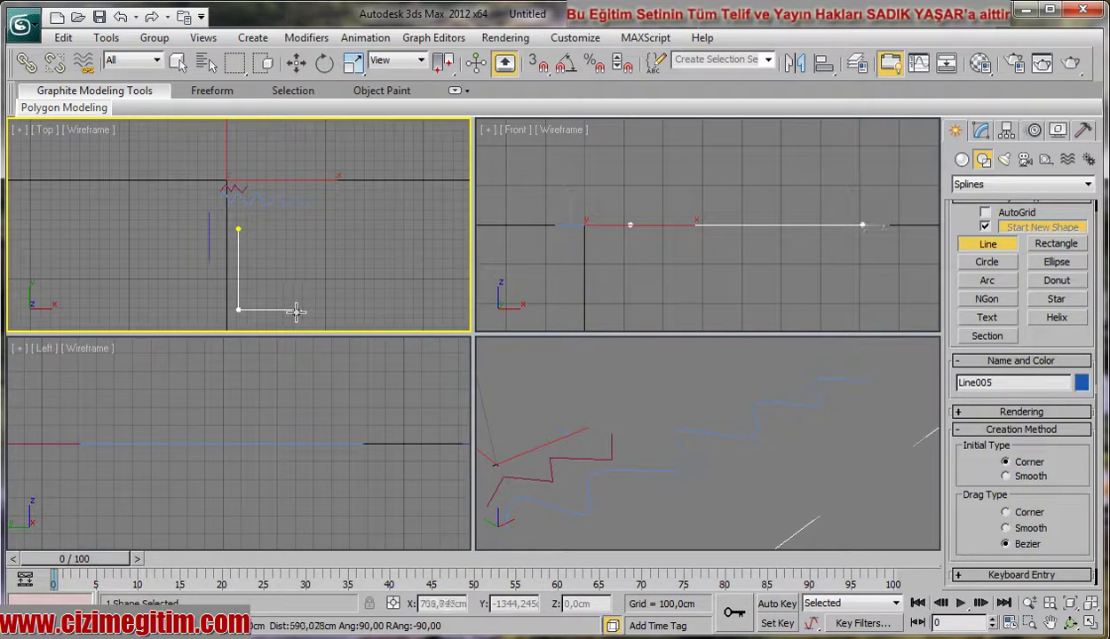
left_click(296, 310)
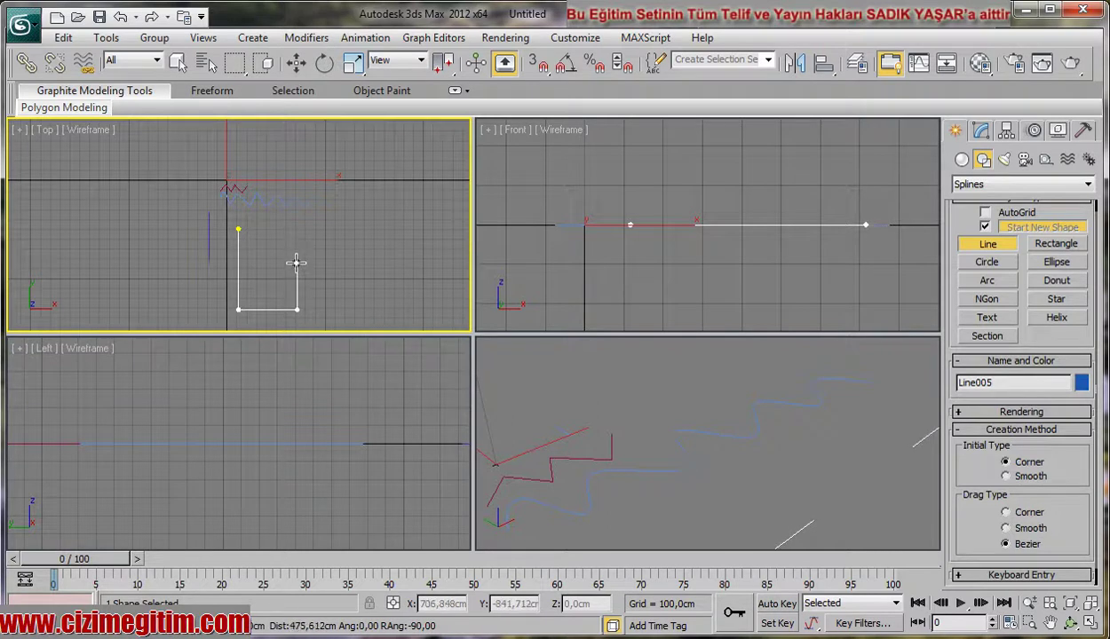
left_click(296, 263)
left_click(388, 264)
left_click(387, 224)
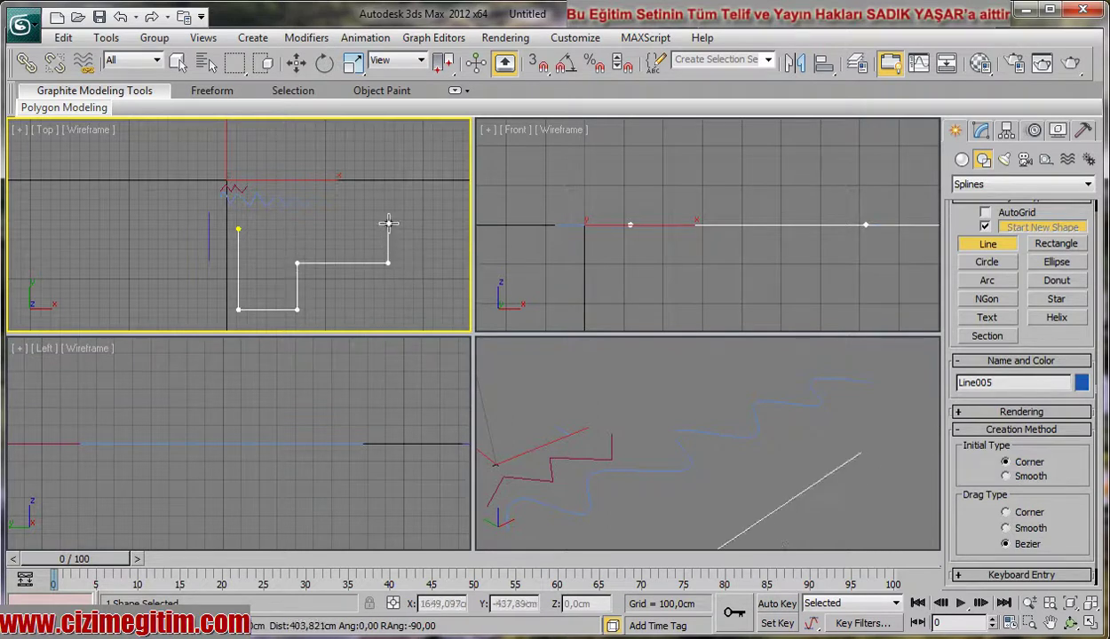
left_click(292, 224)
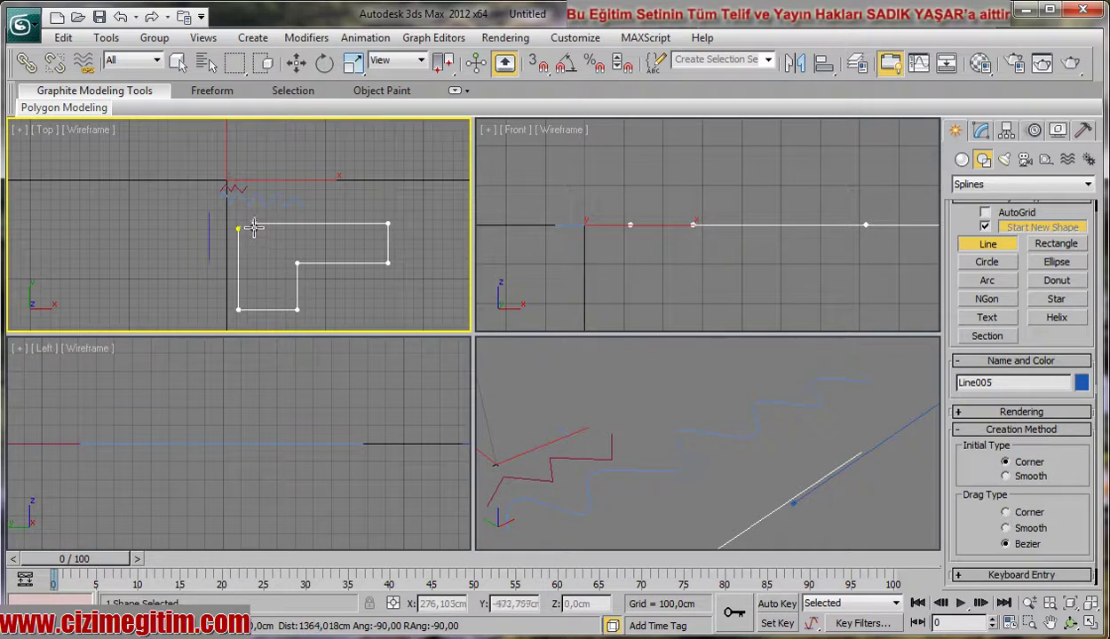
left_click(242, 228)
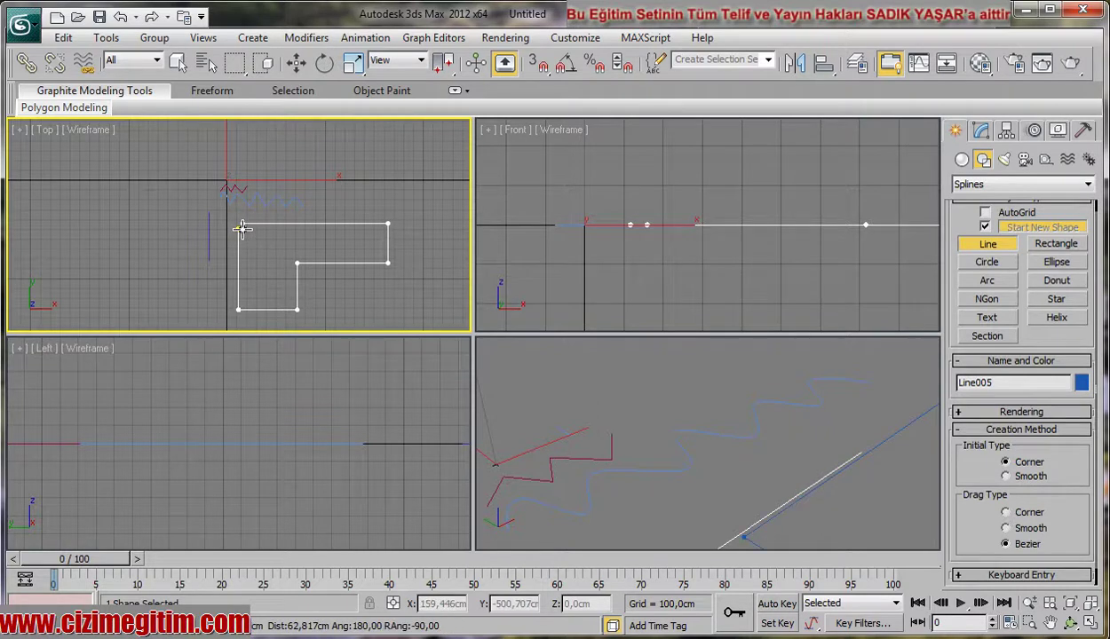
Finish the stepped L-shaped Line005 outline.
right_click(244, 234)
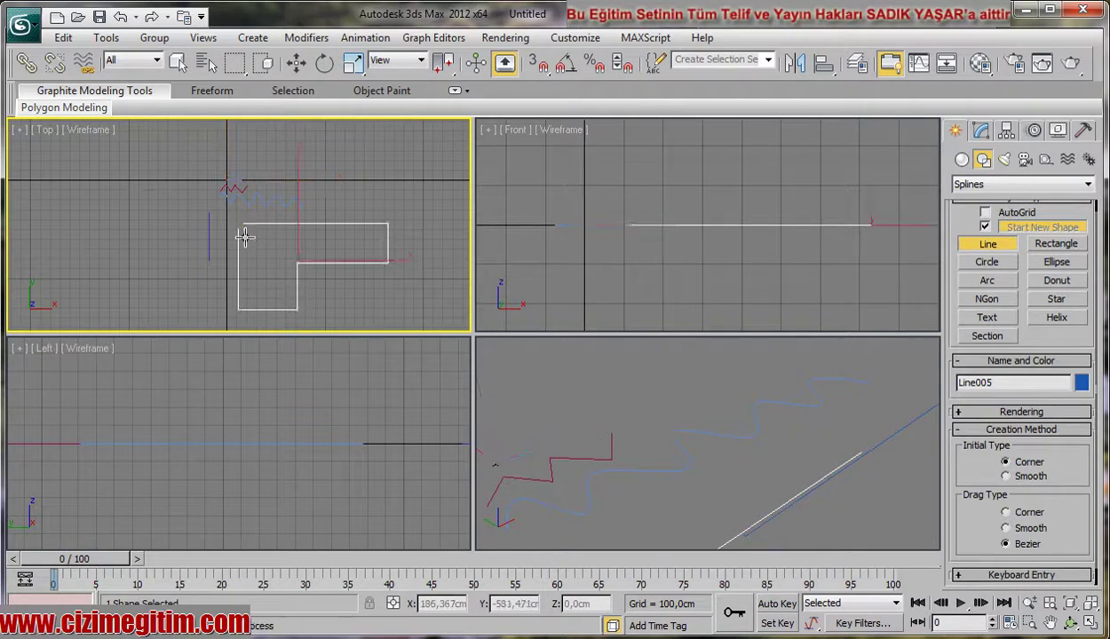
scroll(245, 232, "up", 4)
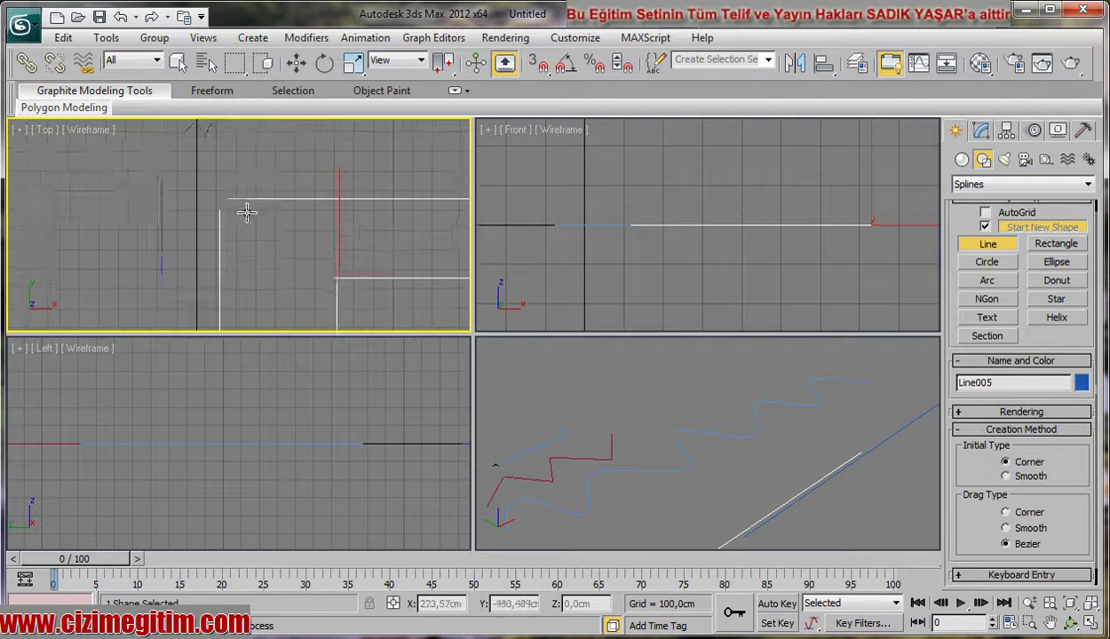
scroll(246, 211, "down", 2)
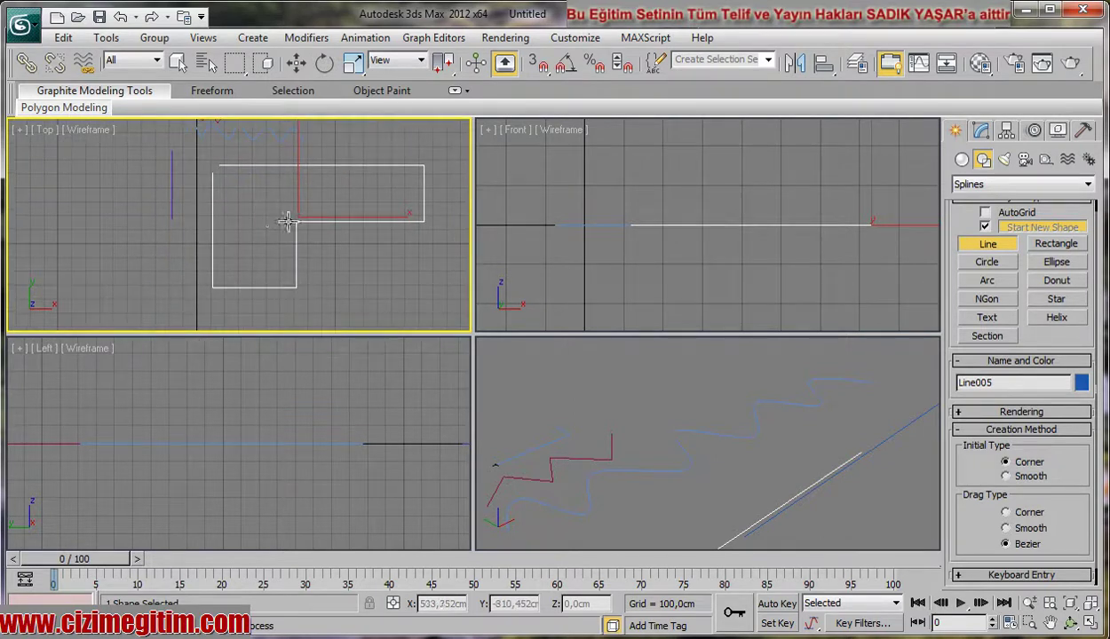
Pan and zoom the Top view to recentre the outline and reach empty grid.
mouse_move(303, 241)
middle_mouse_down()
mouse_move(280, 181)
mouse_move(302, 208)
middle_mouse_up()
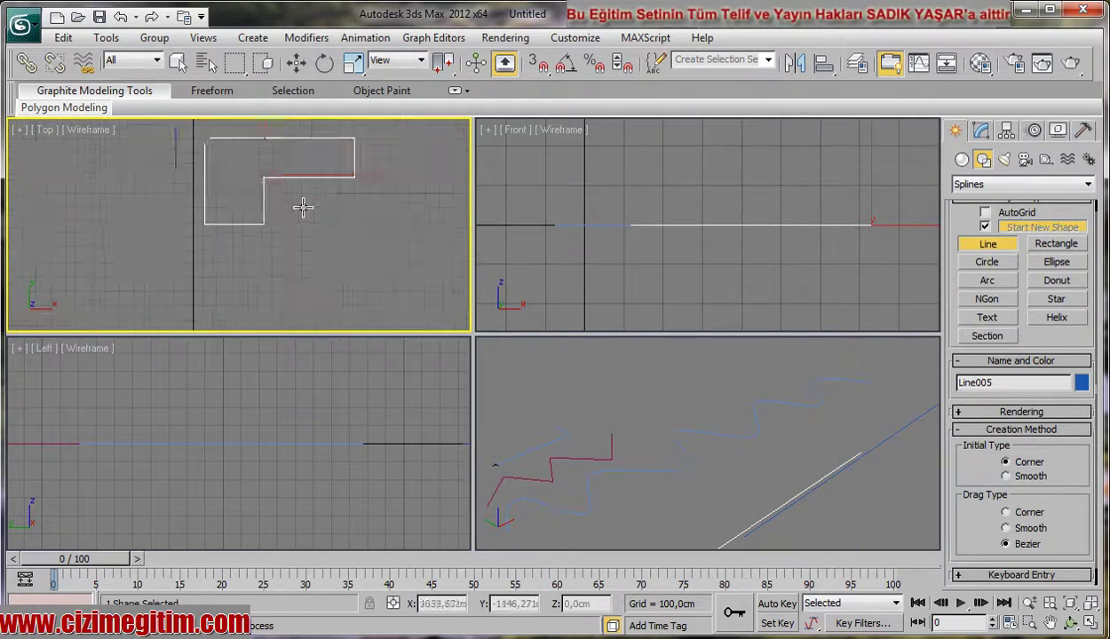
scroll(330, 248, "down", 4)
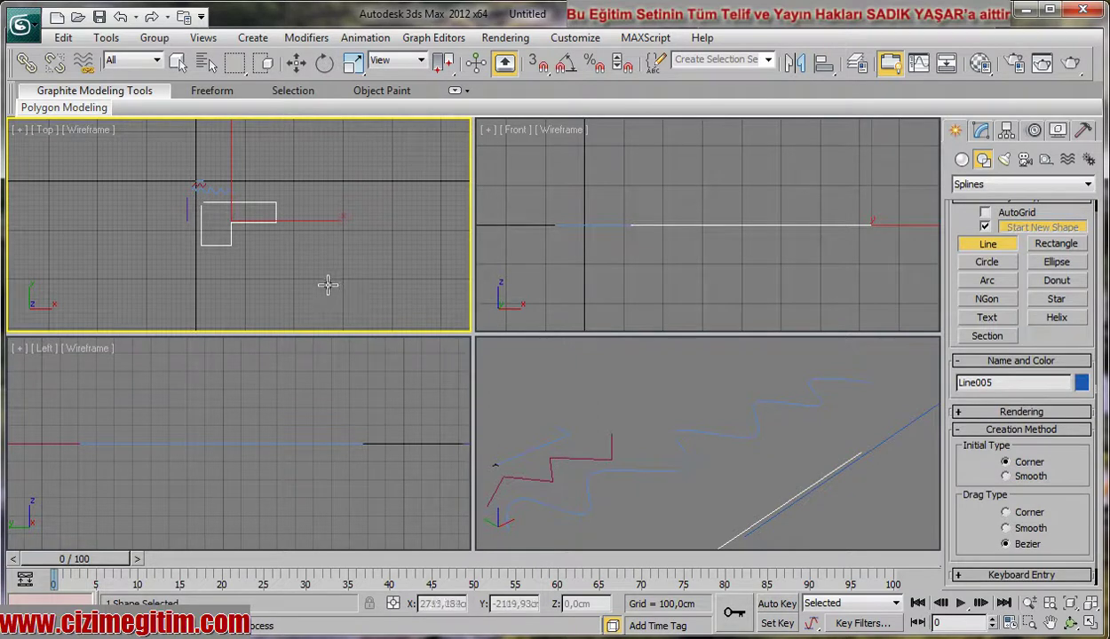
scroll(319, 266, "down", 2)
scroll(258, 248, "up", 2)
scroll(310, 244, "up", 2)
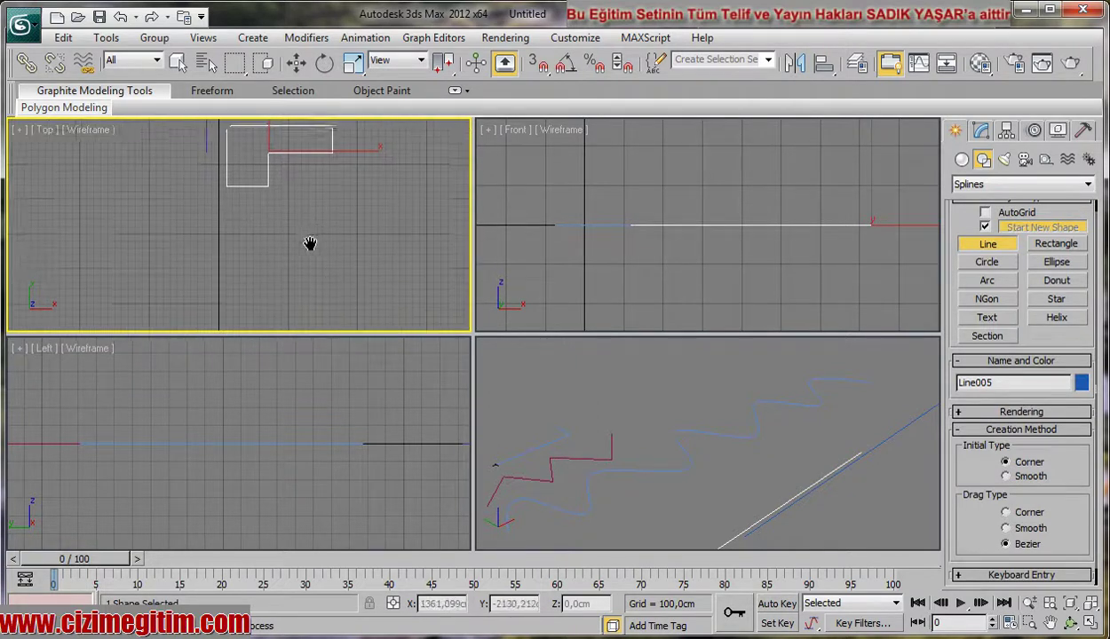
middle_click_drag(310, 243, 305, 244)
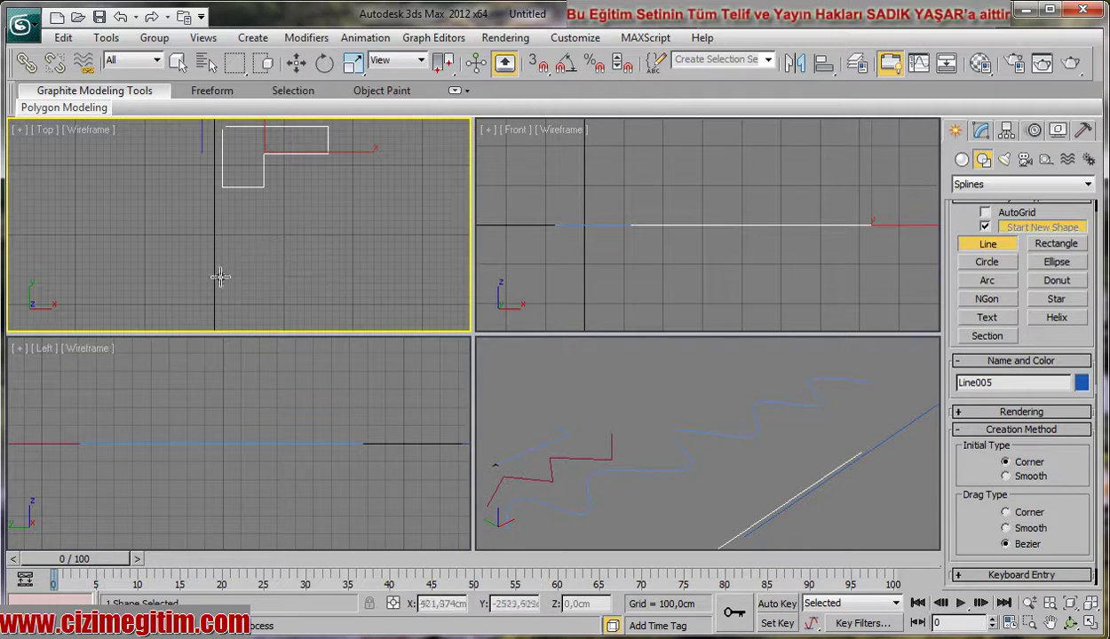
mouse_move(220, 277)
middle_mouse_down()
mouse_move(265, 247)
mouse_move(277, 263)
middle_mouse_up()
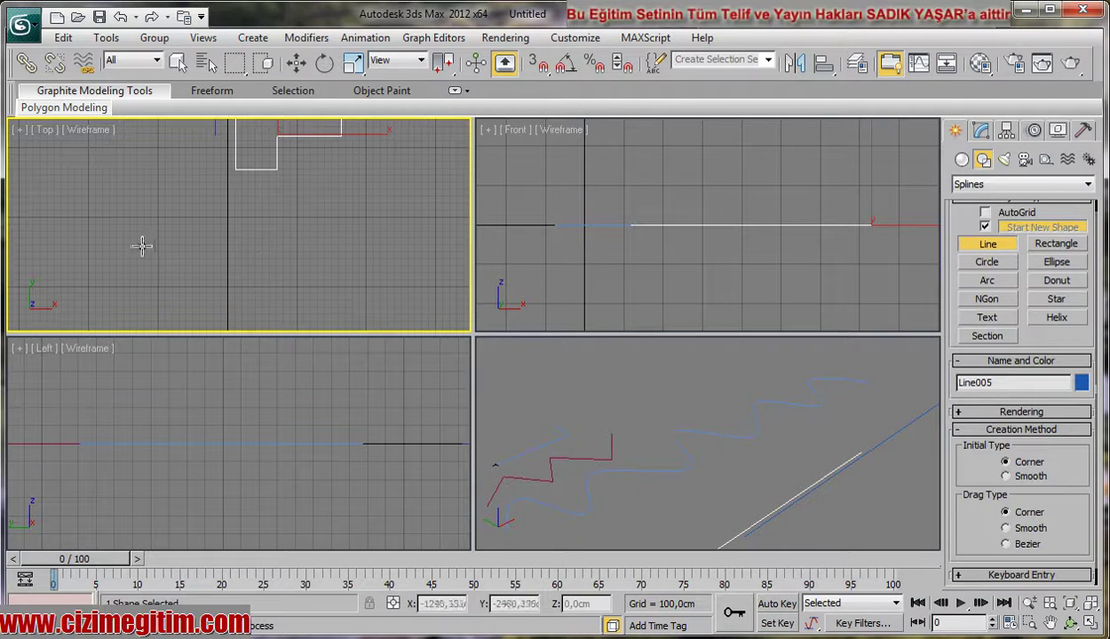
Draw the four-point sharp zigzag Line006 in the Top view, then start a line below it.
left_click(194, 288)
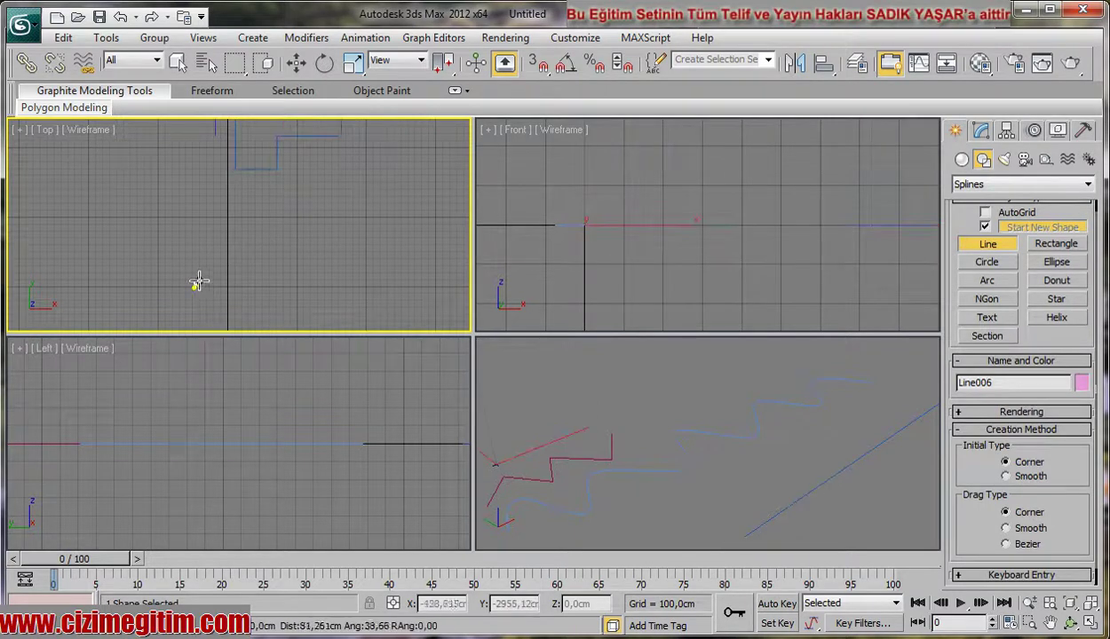
left_click(232, 237)
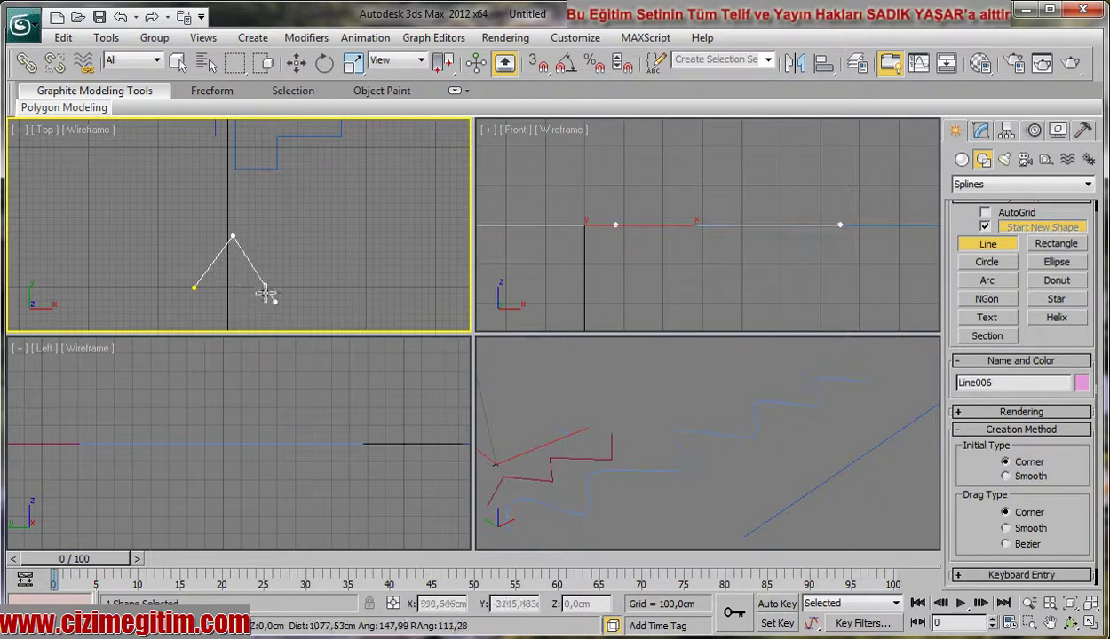
left_click(264, 293)
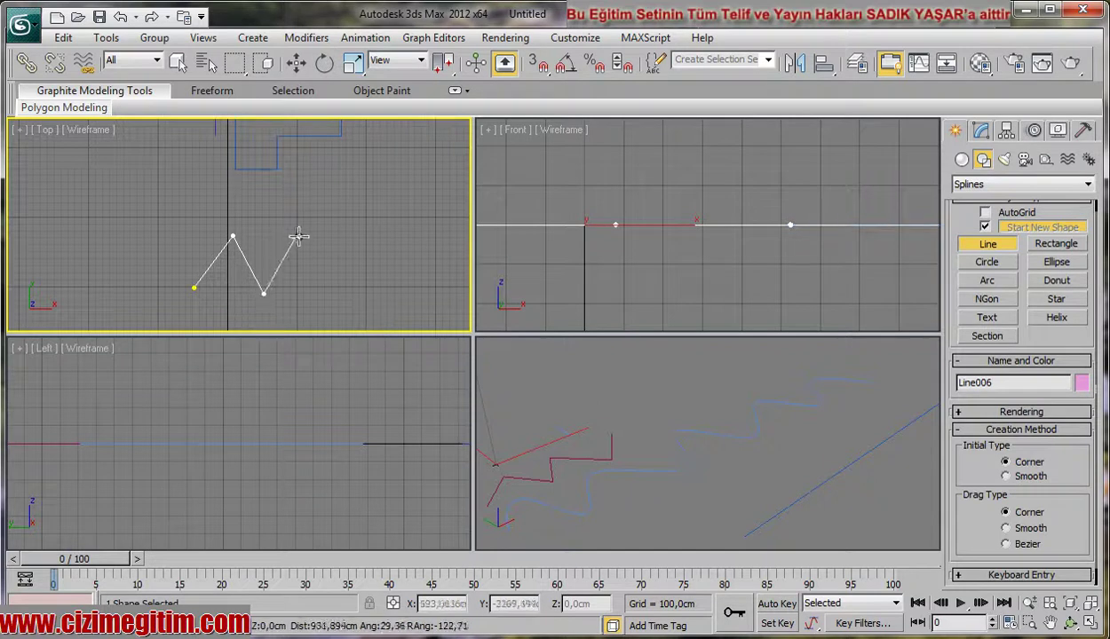
left_click(309, 232)
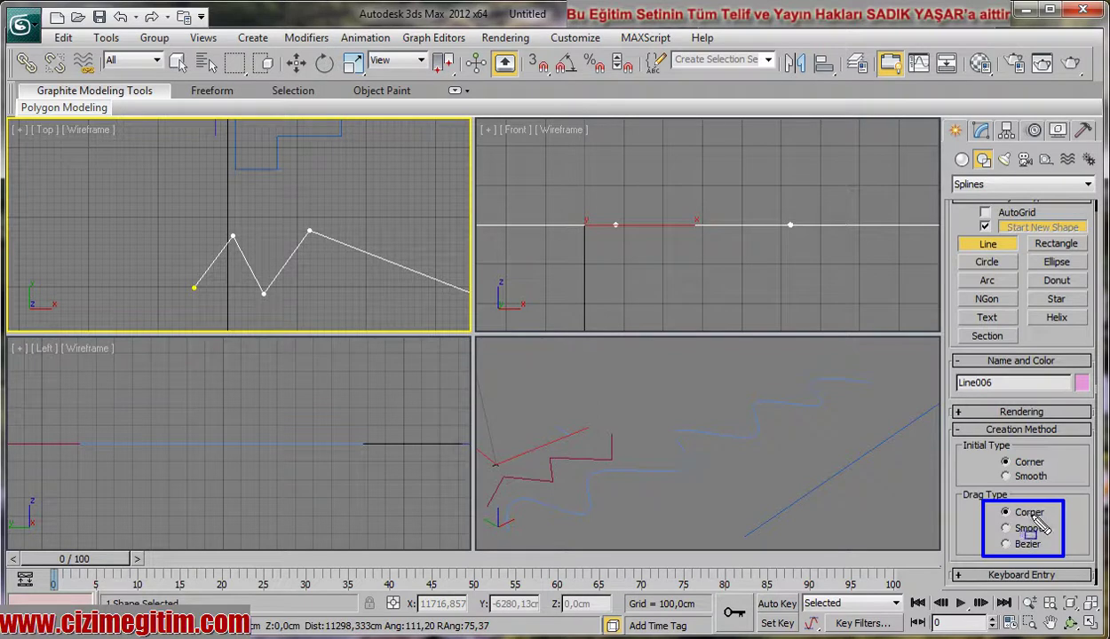
right_click(344, 282)
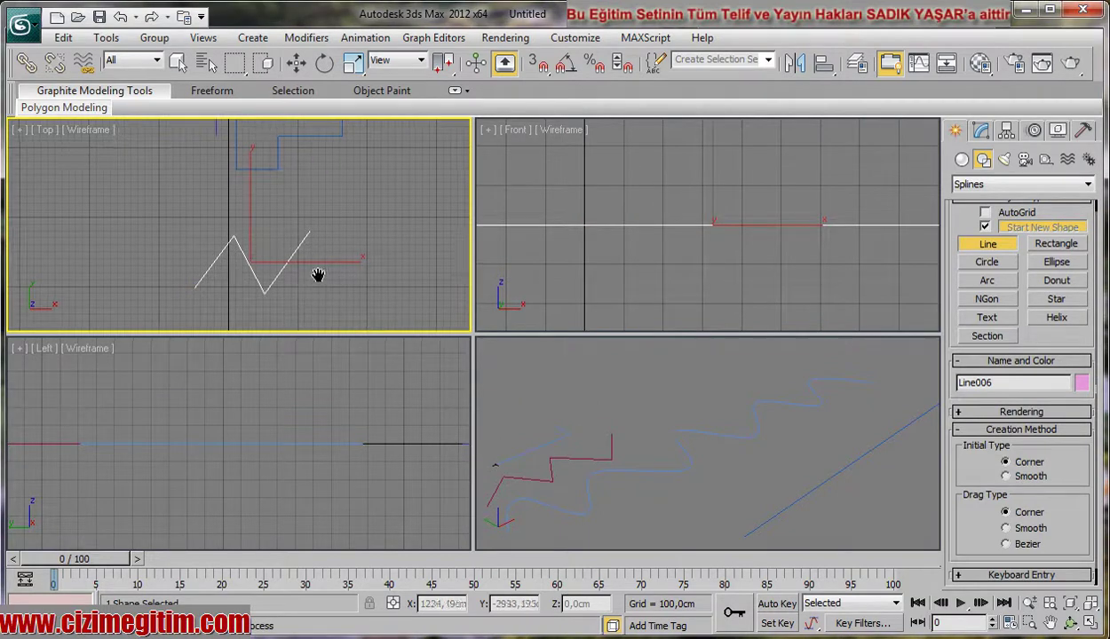
middle_click_drag(317, 276, 314, 208)
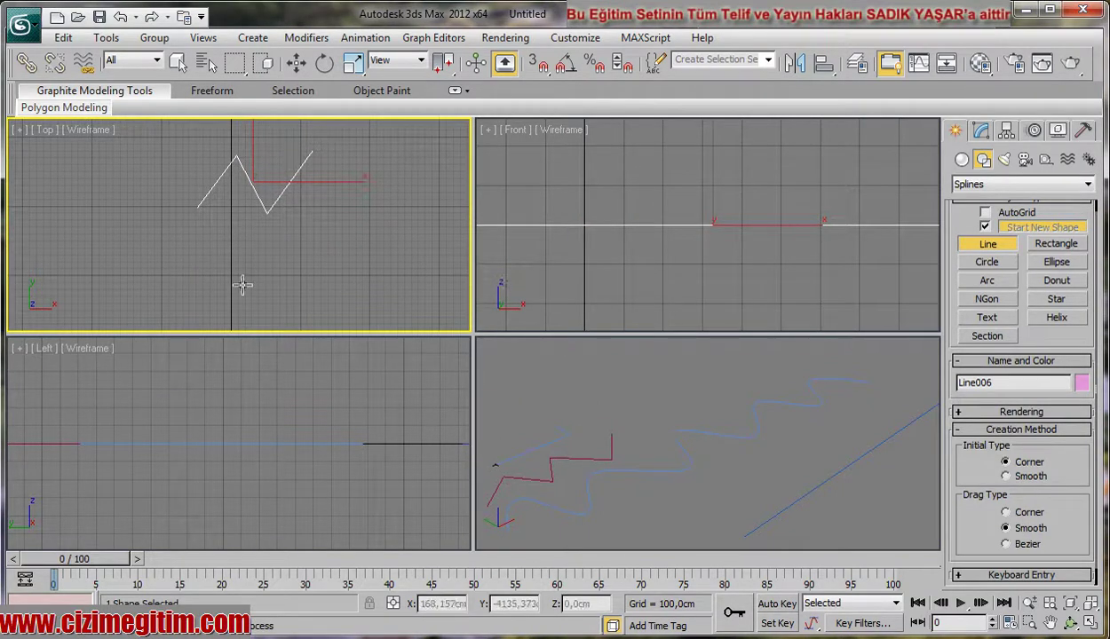
left_click(191, 296)
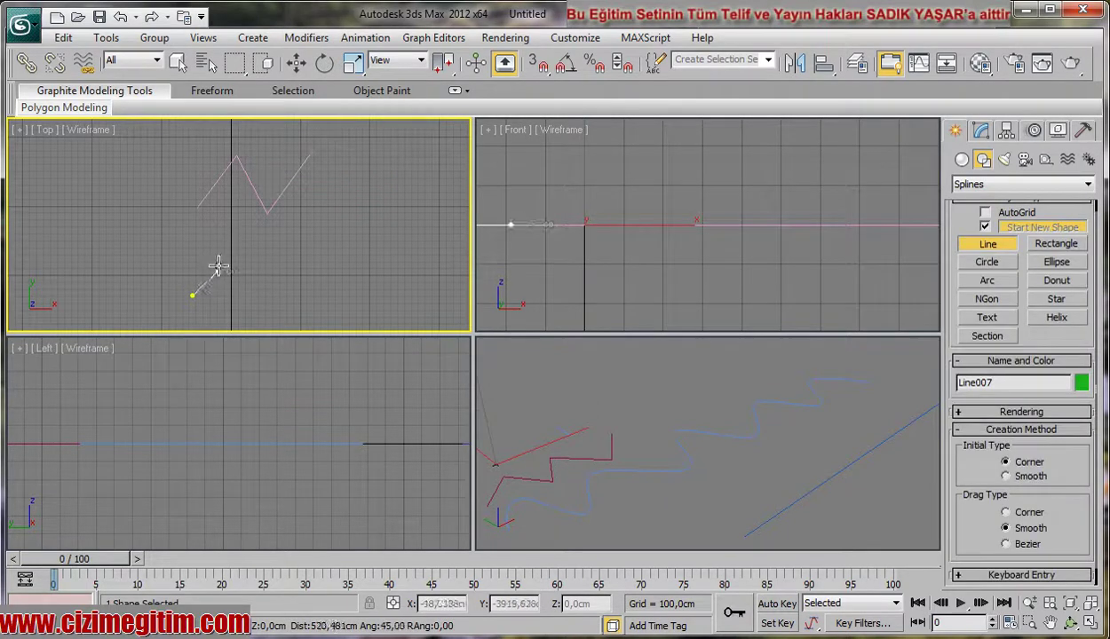
Draw Line007 as a smooth wave with several rounded crests and a hooked tail.
left_click_drag(224, 250, 241, 241)
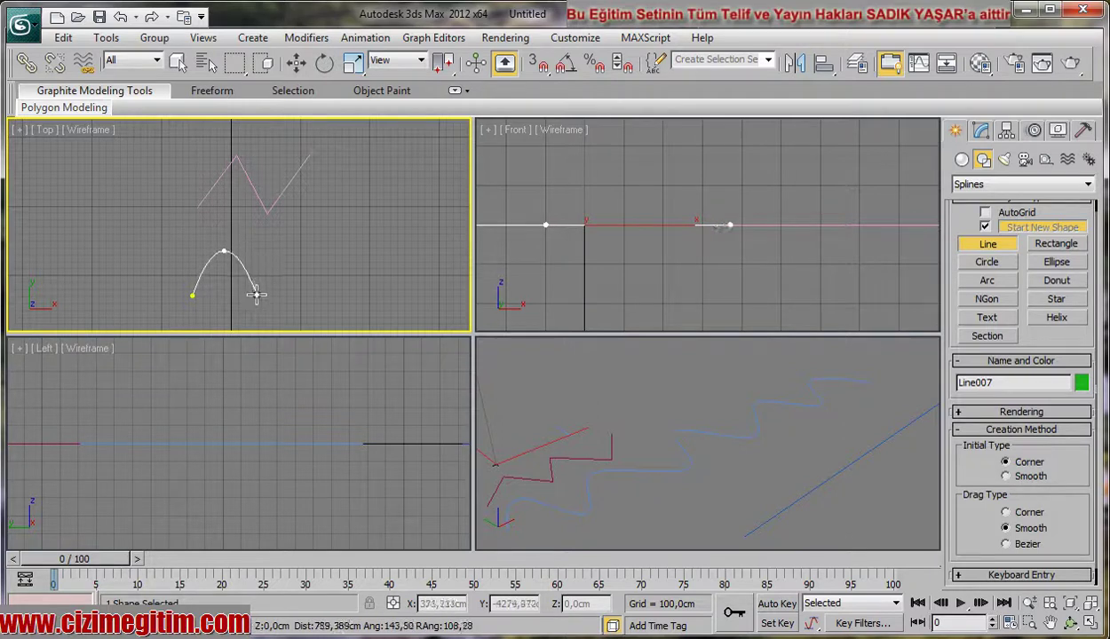
left_click(256, 299)
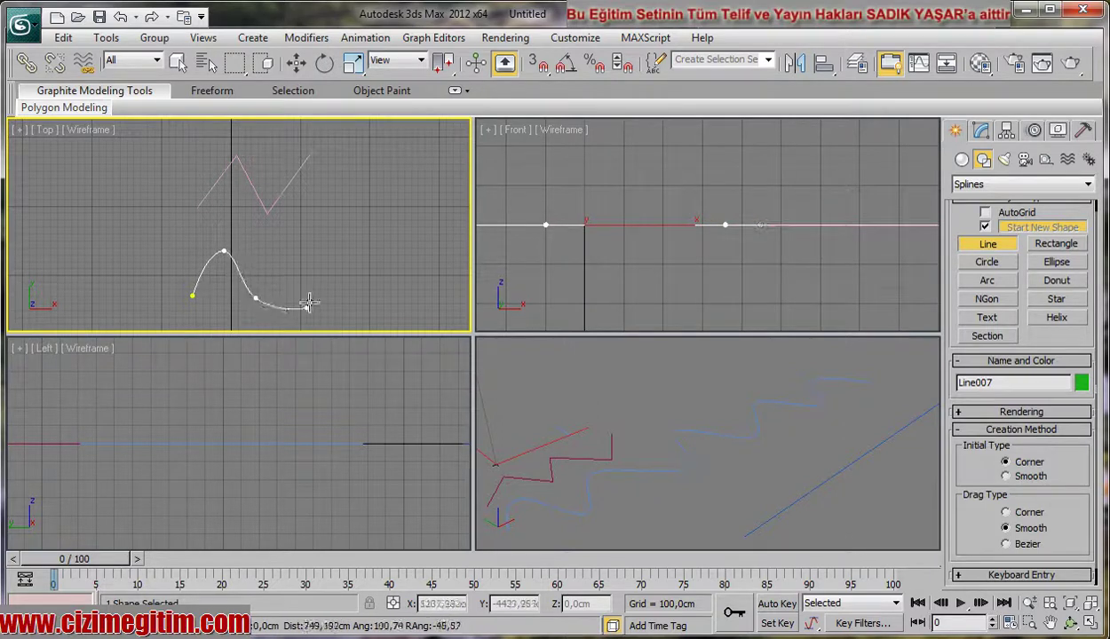
left_click(307, 253)
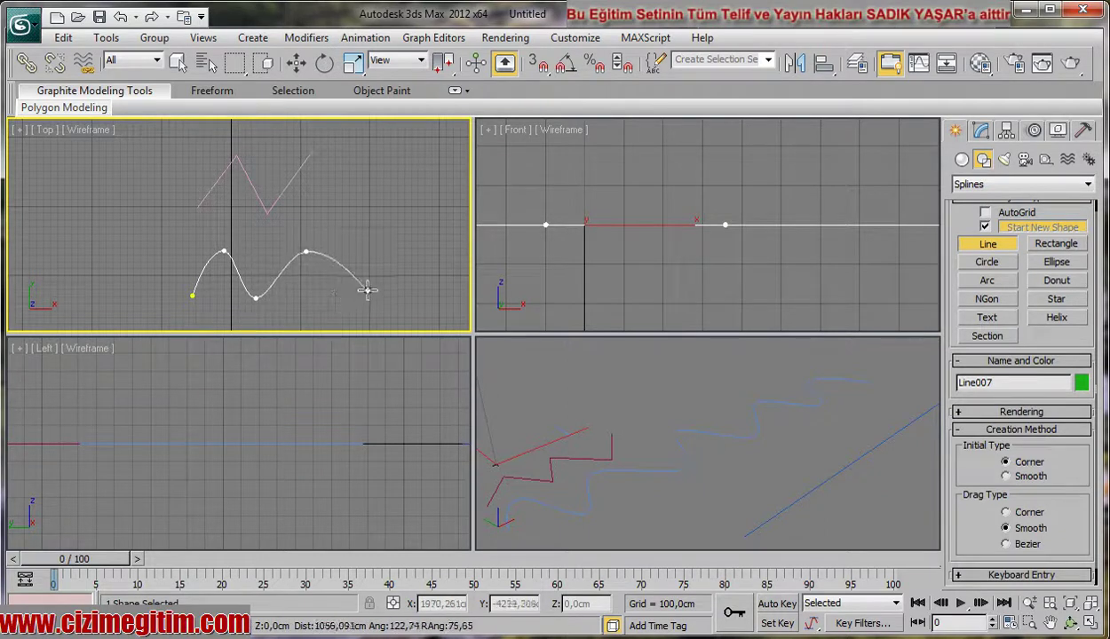
left_click(367, 290)
left_click(417, 238)
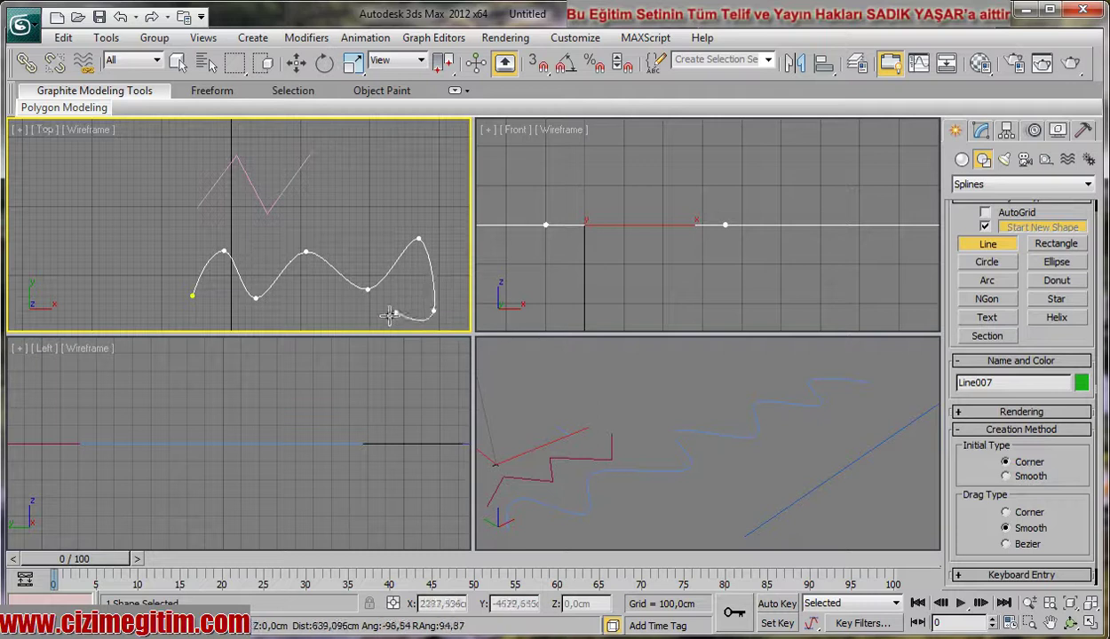
left_click(340, 309)
right_click(338, 309)
Pan and zoom the Top view to frame all lines and clear space for a Bezier line.
middle_click_drag(338, 309, 285, 238)
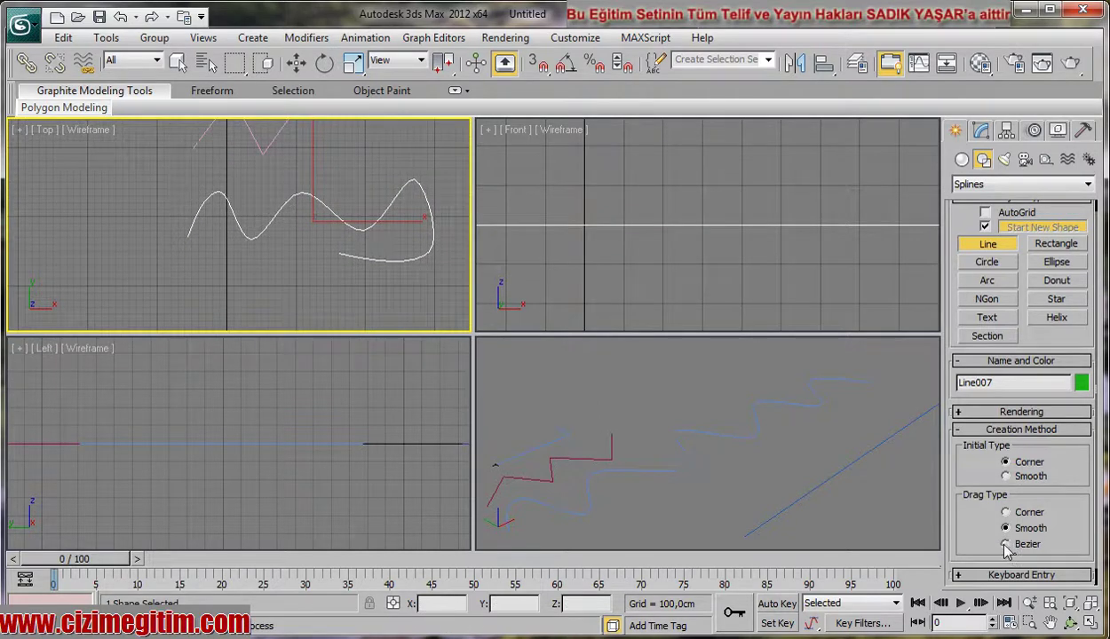
mouse_move(275, 274)
middle_mouse_down()
mouse_move(292, 216)
mouse_move(292, 243)
middle_mouse_up()
scroll(302, 222, "down", 3)
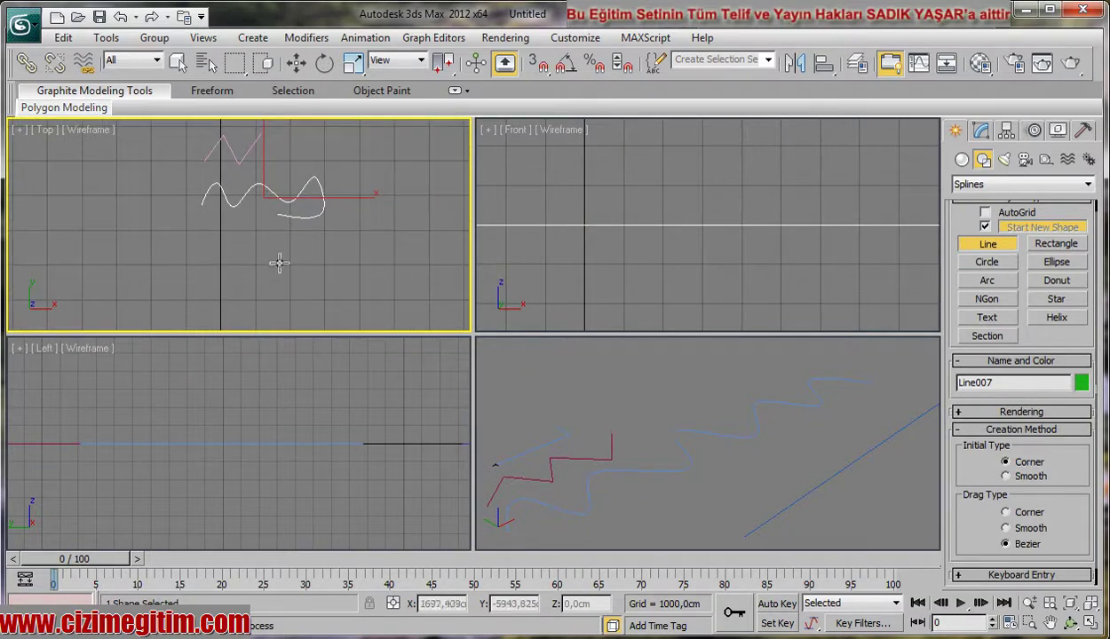
scroll(279, 263, "up", 2)
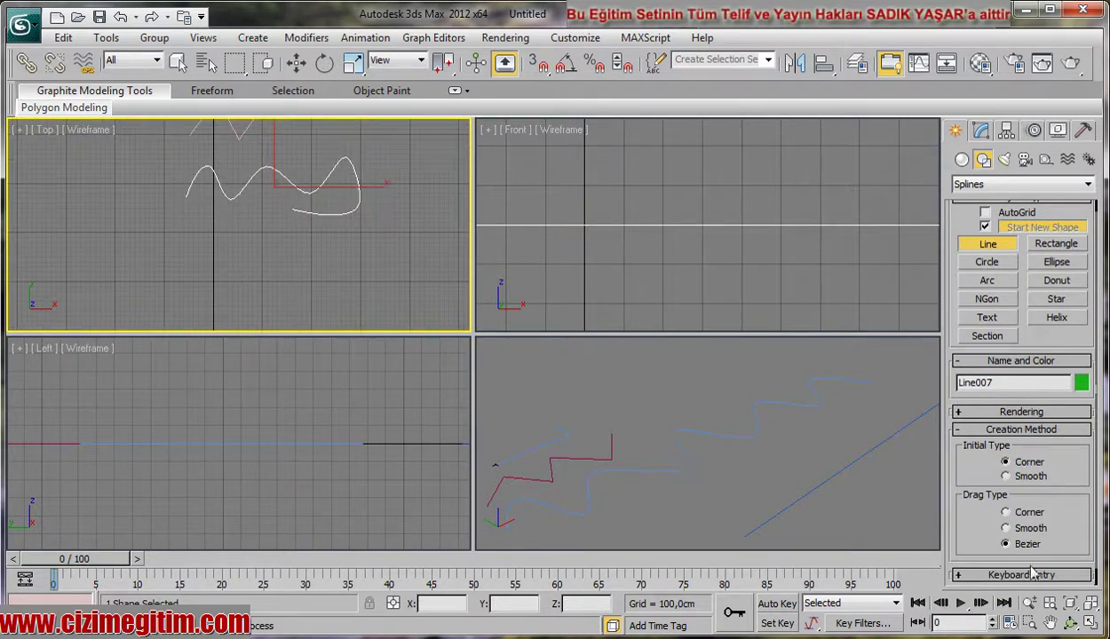
scroll(302, 213, "up", 2)
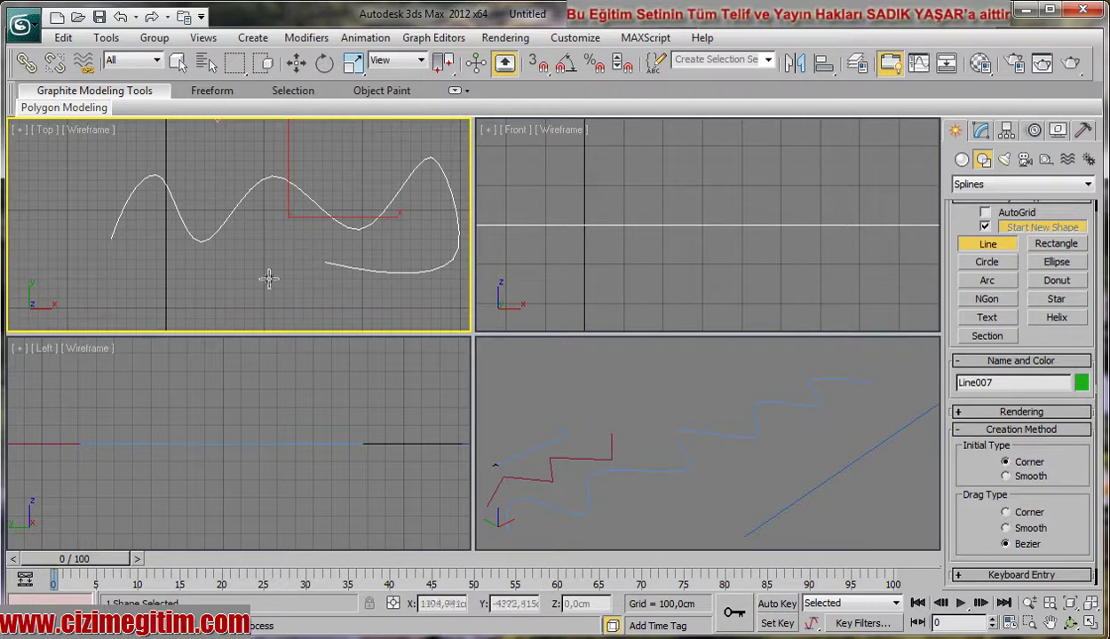
middle_click_drag(269, 279, 300, 205)
scroll(248, 279, "down", 2)
Draw Line008 as a Bezier curve with two tall pointed peaks, then stop drawing lines.
left_click(163, 291)
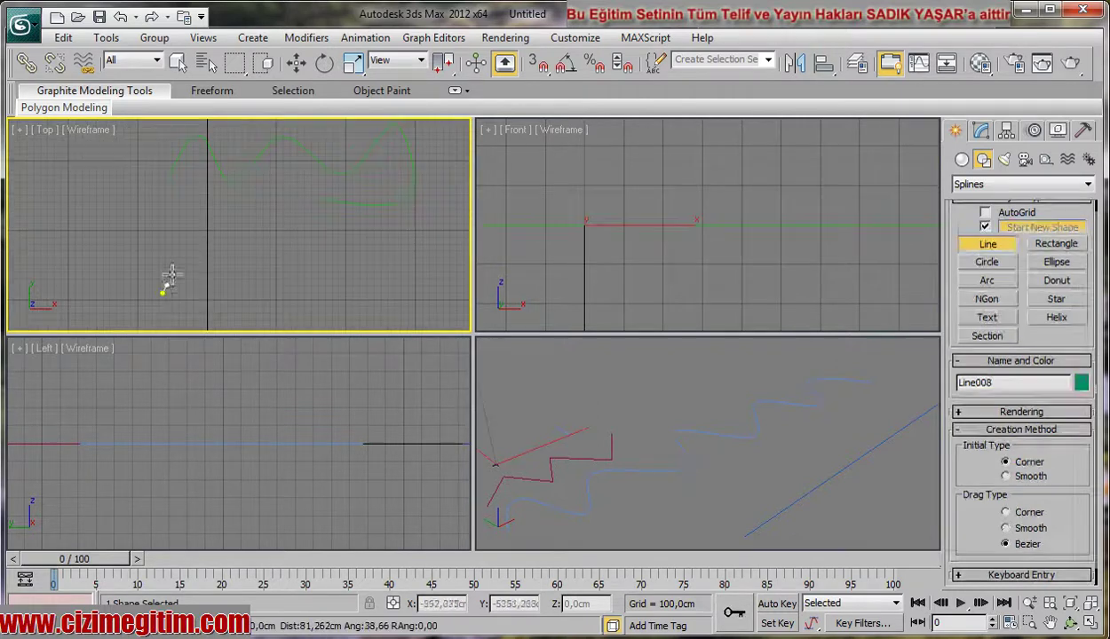
left_click(204, 233)
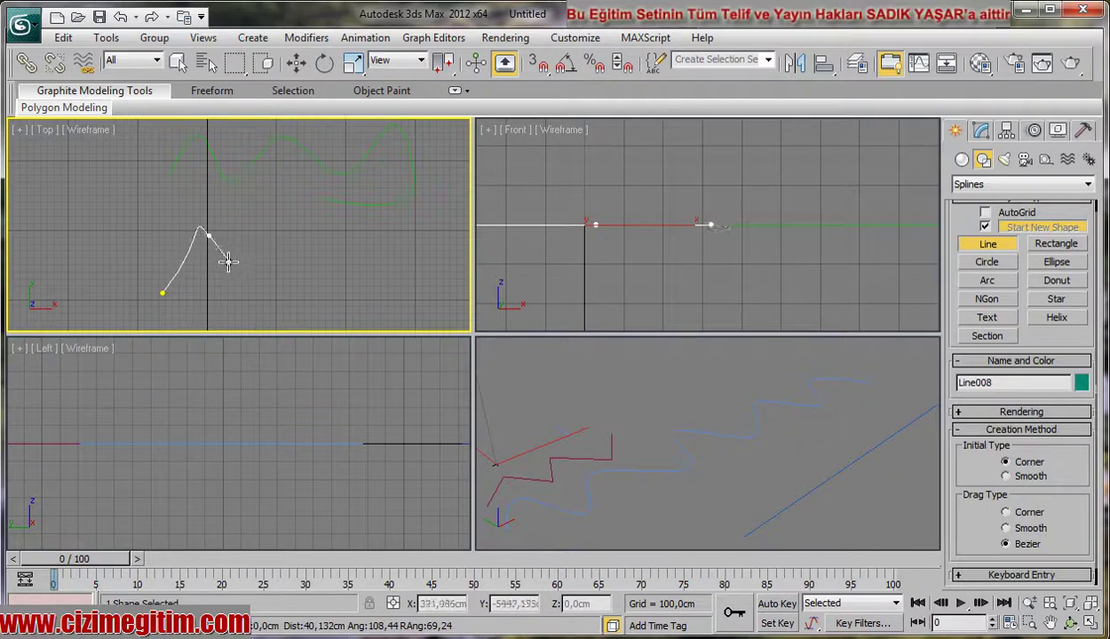
mouse_move(229, 246)
left_mouse_down()
mouse_move(228, 286)
mouse_move(240, 278)
left_mouse_up()
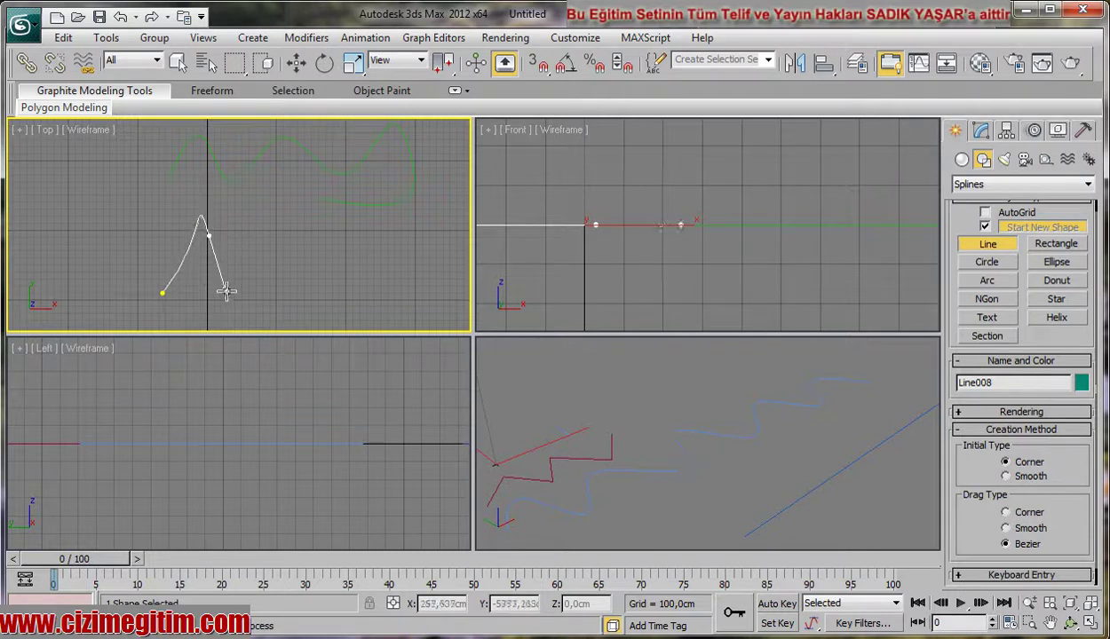
mouse_move(243, 266)
left_mouse_down()
mouse_move(234, 275)
mouse_move(233, 248)
mouse_move(242, 299)
mouse_move(283, 268)
mouse_move(254, 265)
left_mouse_up()
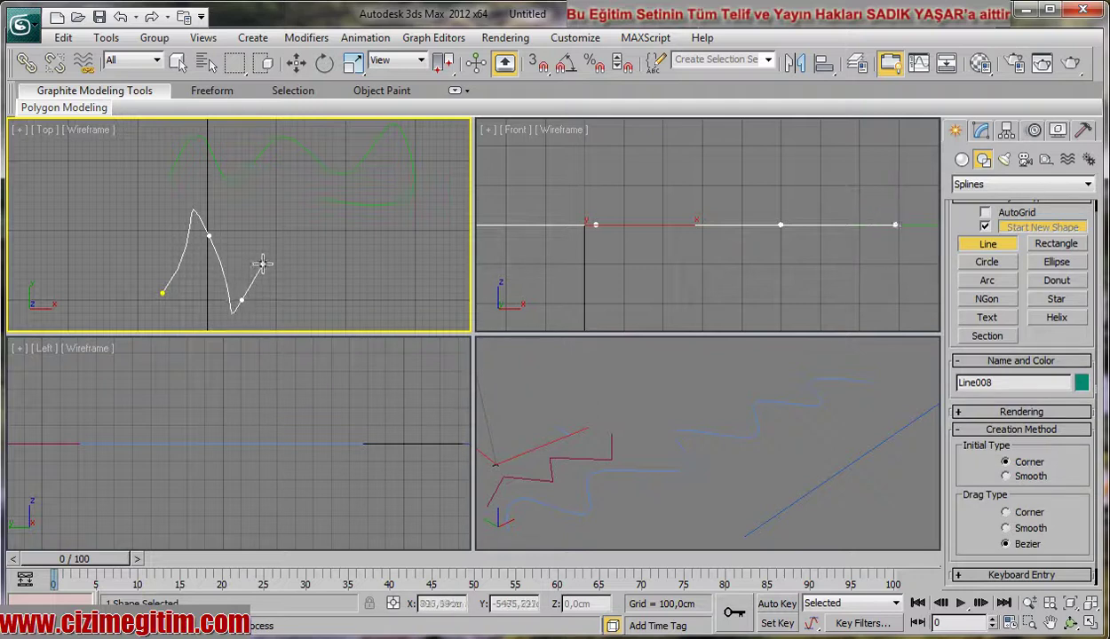
left_click_drag(279, 241, 313, 313)
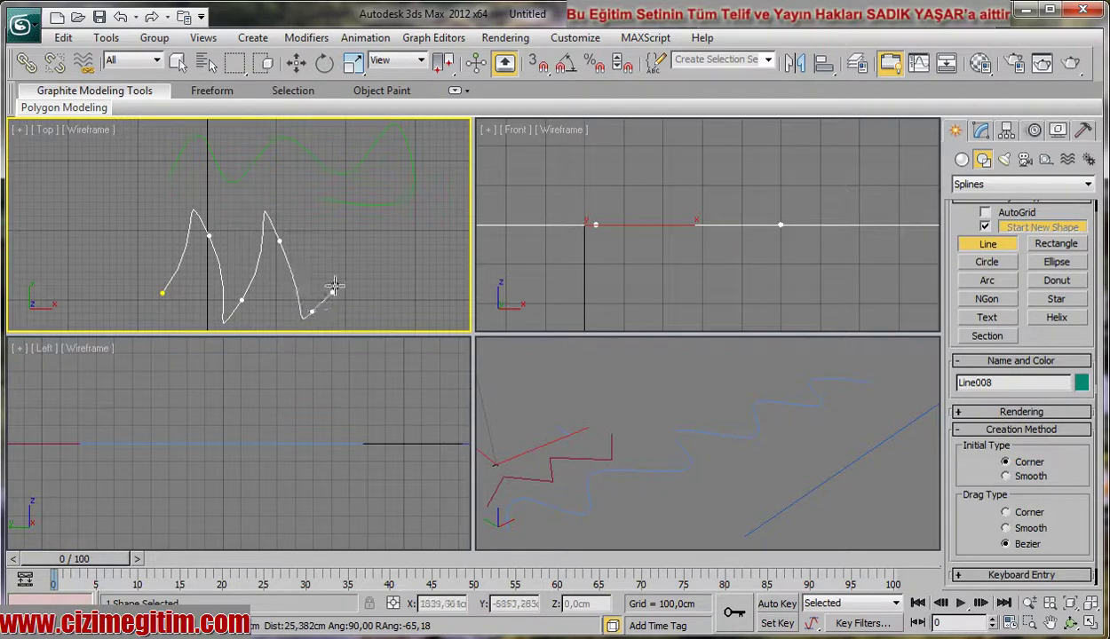
left_click_drag(312, 311, 338, 287)
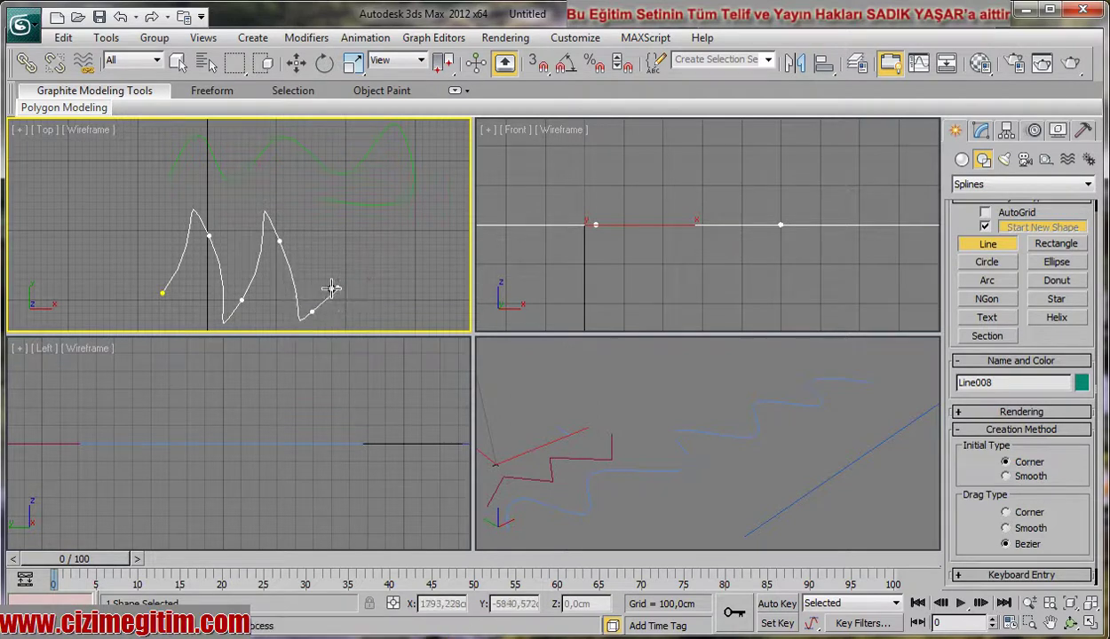
right_click(340, 290)
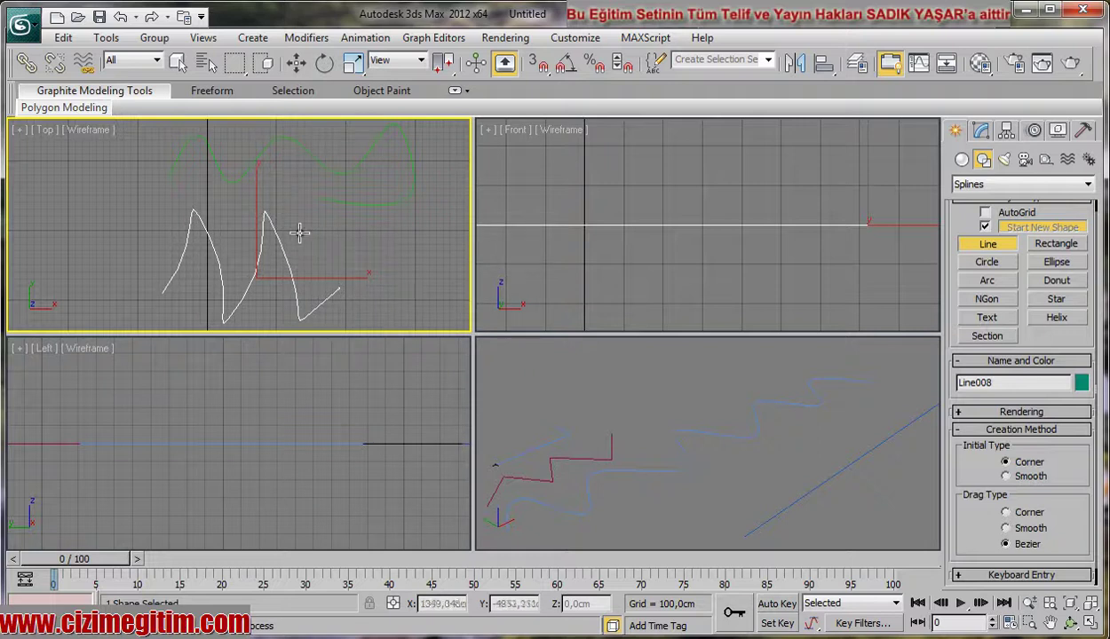
right_click(335, 255)
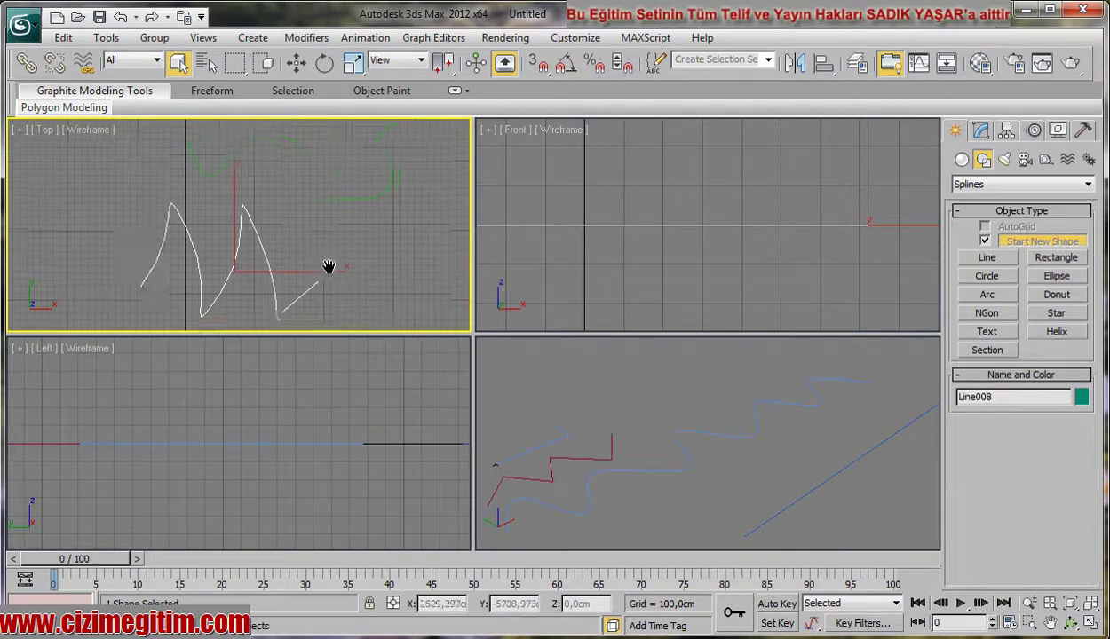
Pan and zoom the Top view, briefly adjusting Perspective, until the L-shaped polyline is centred.
middle_click_drag(391, 278, 335, 253)
scroll(285, 241, "down", 3)
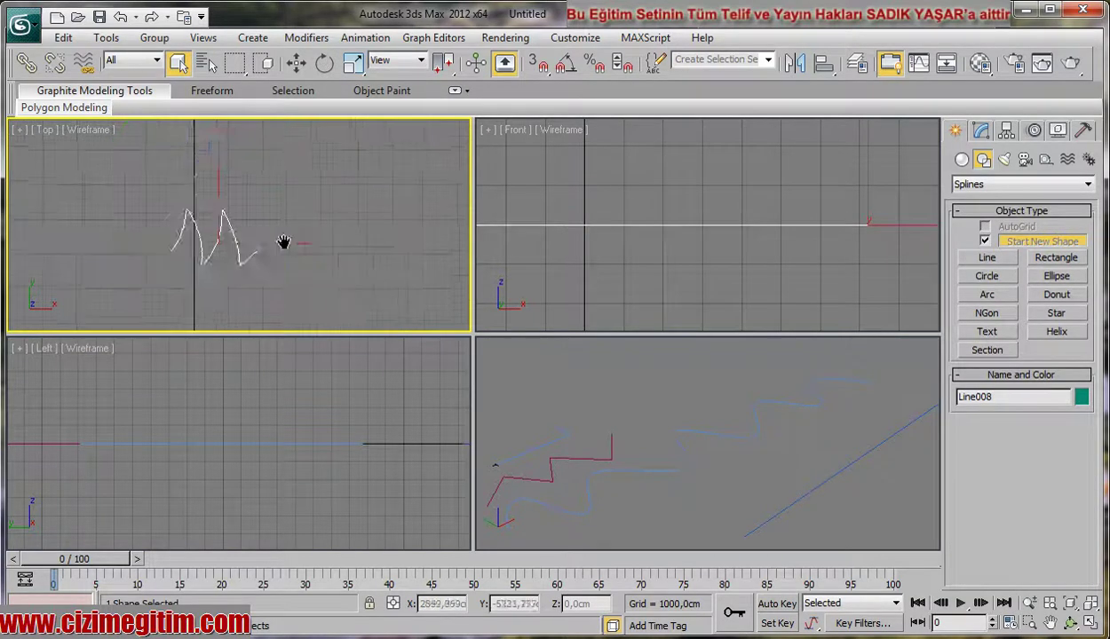
scroll(280, 226, "down", 4)
scroll(208, 218, "up", 2)
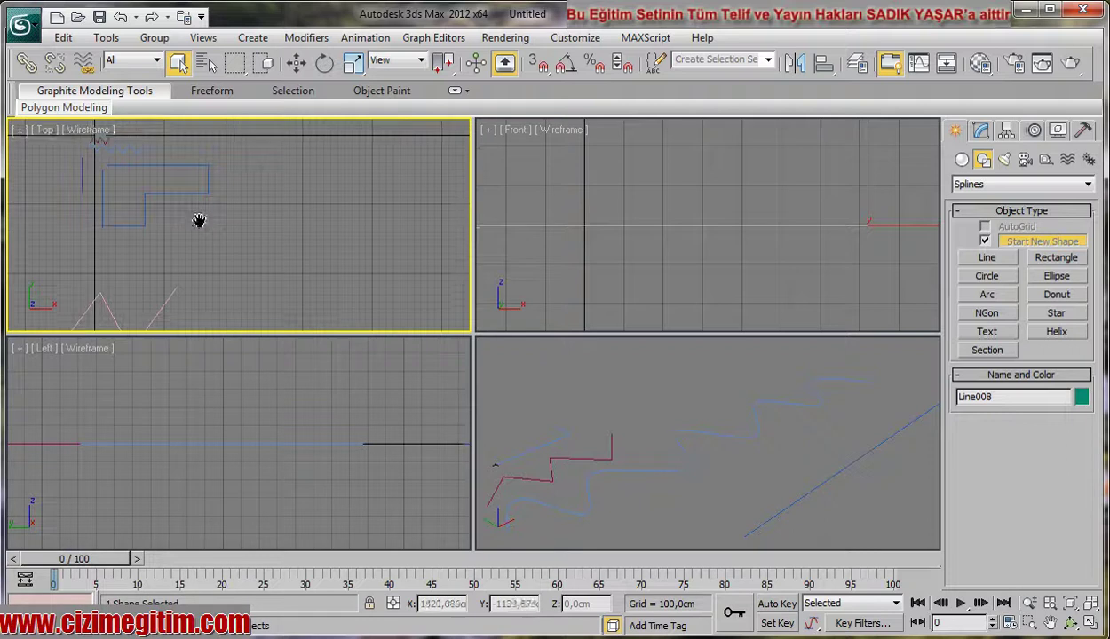
scroll(235, 263, "up", 1)
middle_click_drag(215, 263, 251, 242)
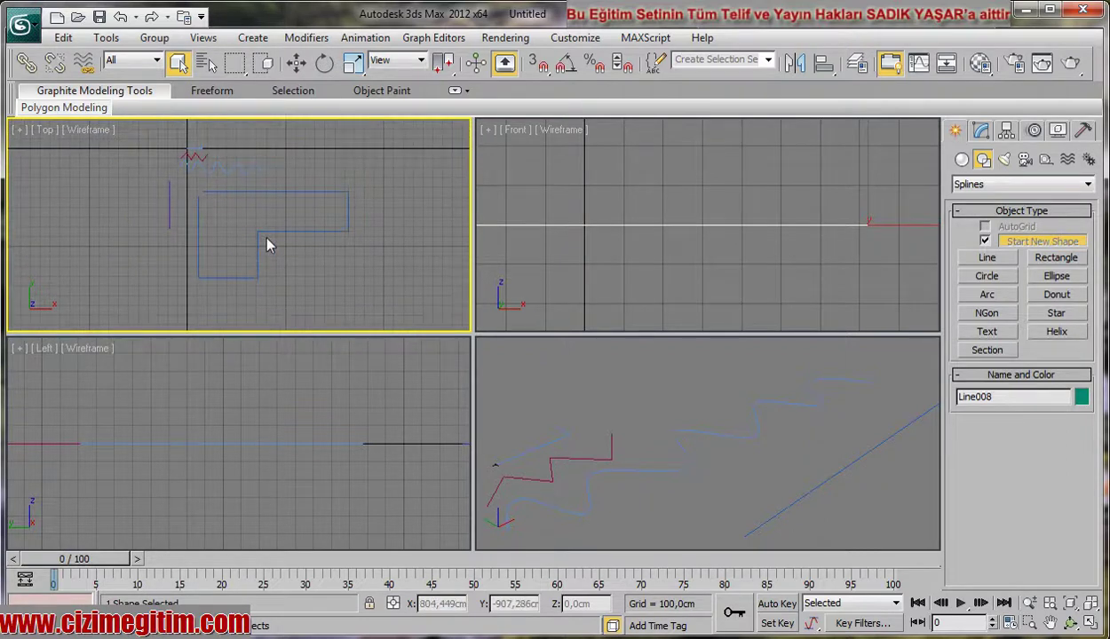
left_click(609, 407)
scroll(588, 400, "down", 3)
mouse_move(586, 426)
middle_mouse_down()
mouse_move(700, 452)
mouse_move(668, 426)
middle_mouse_up()
left_click(364, 270)
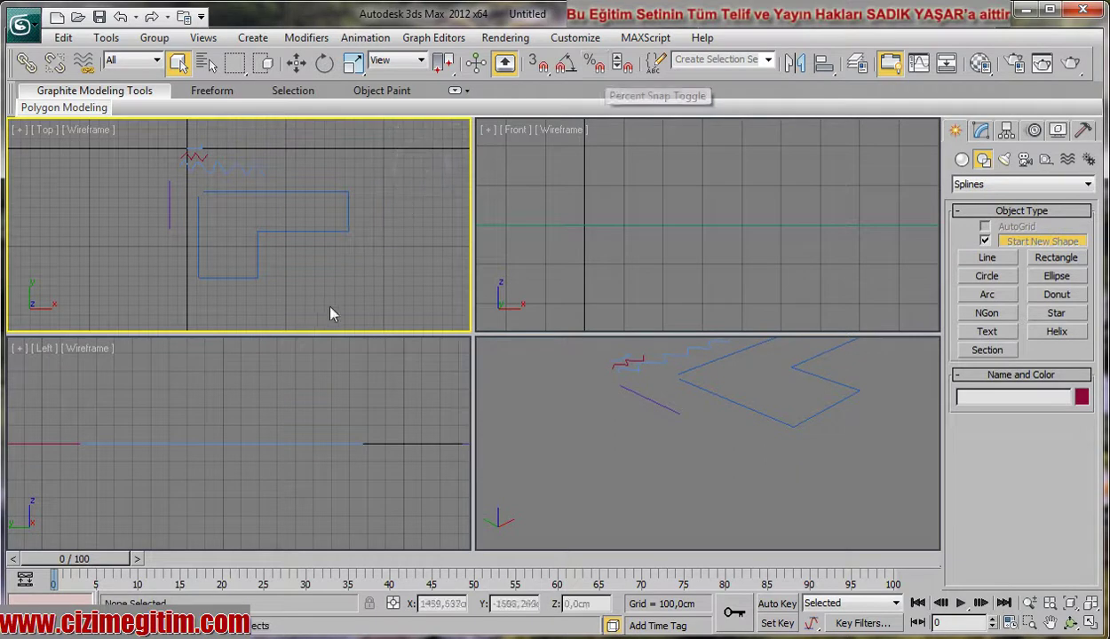
middle_click_drag(330, 313, 317, 257)
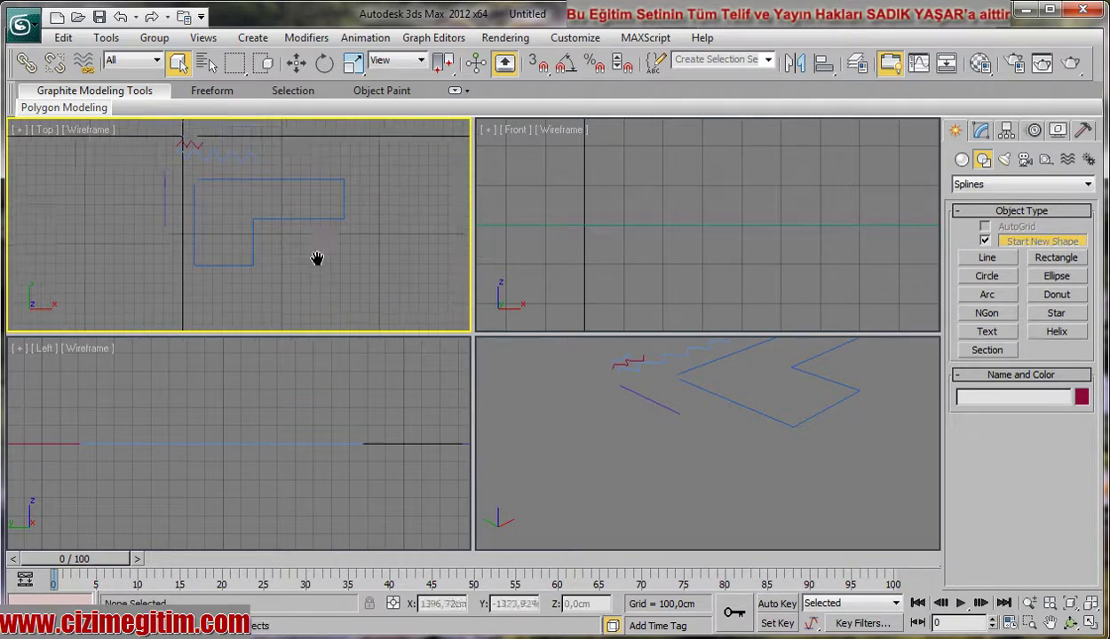
Enable snapping to grid points only with Vertex unchecked, checking the 1,0cm Home Grid spacing.
left_click(538, 65)
right_click(542, 68)
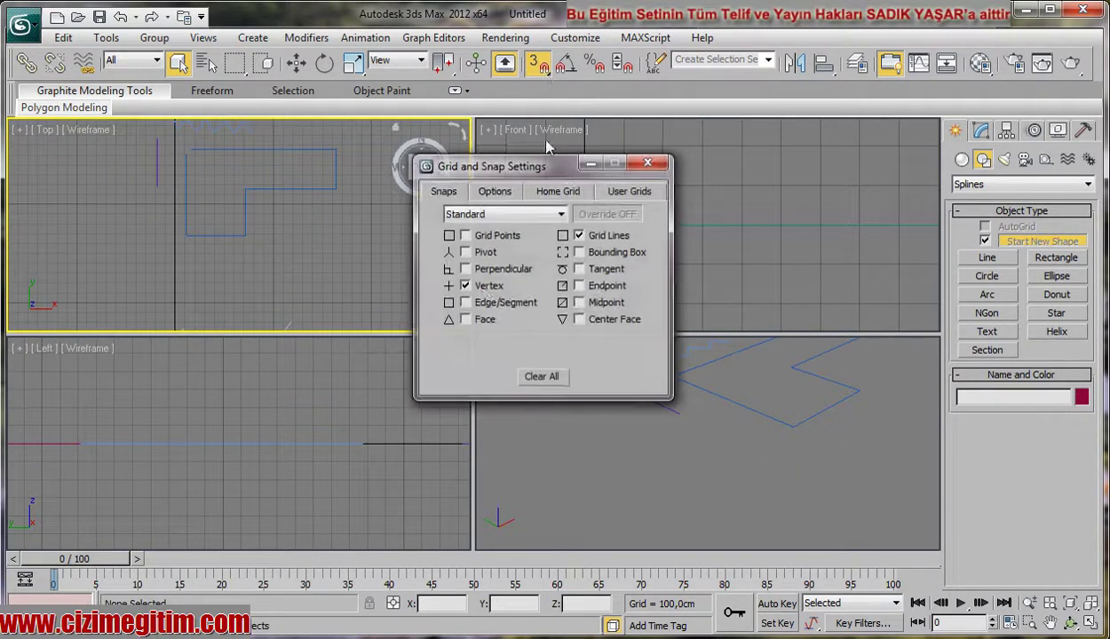
left_click(467, 285)
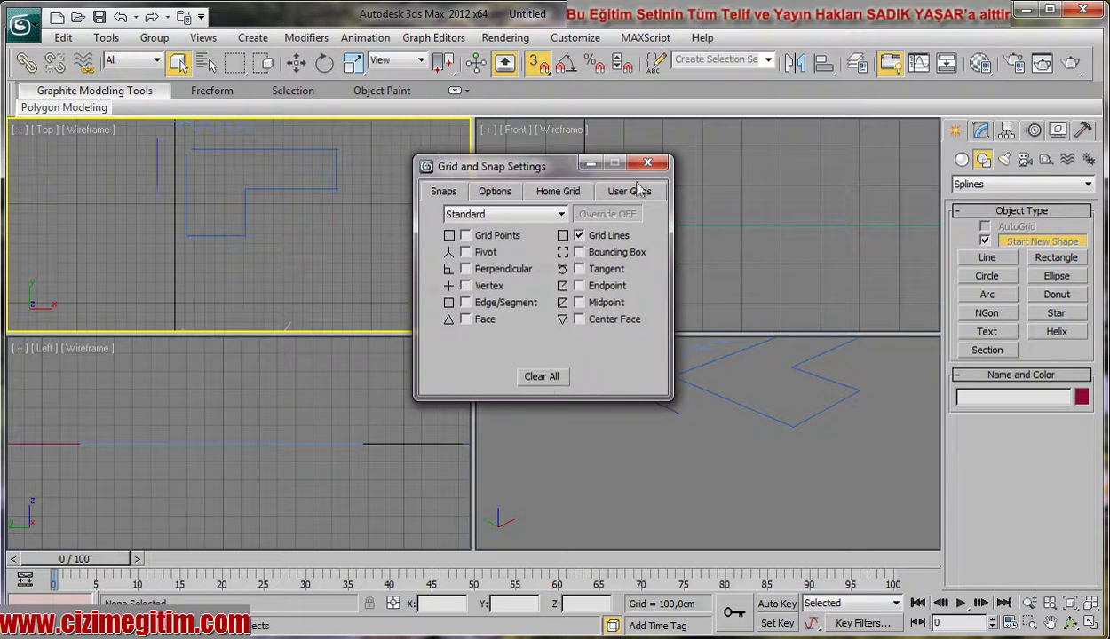
left_click(565, 198)
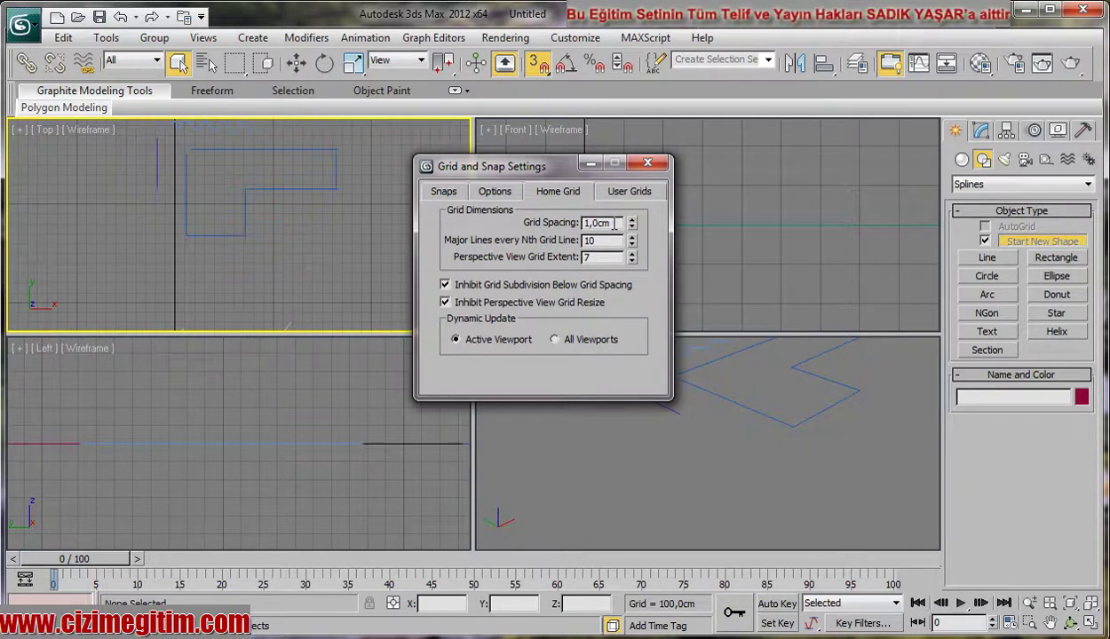
left_click(651, 165)
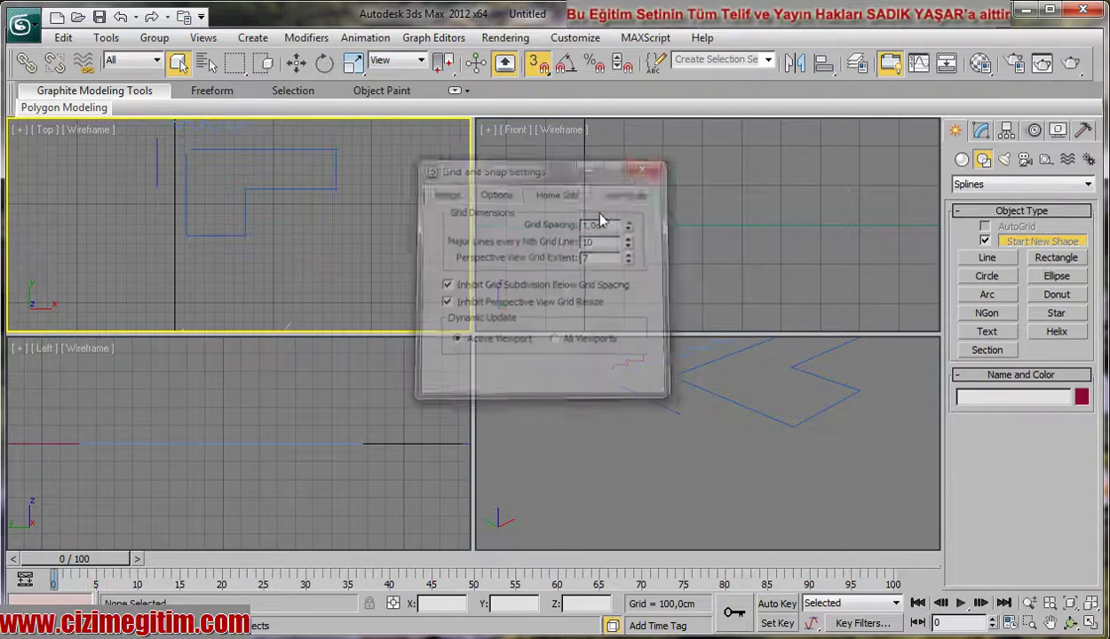
middle_click_drag(310, 247, 260, 193)
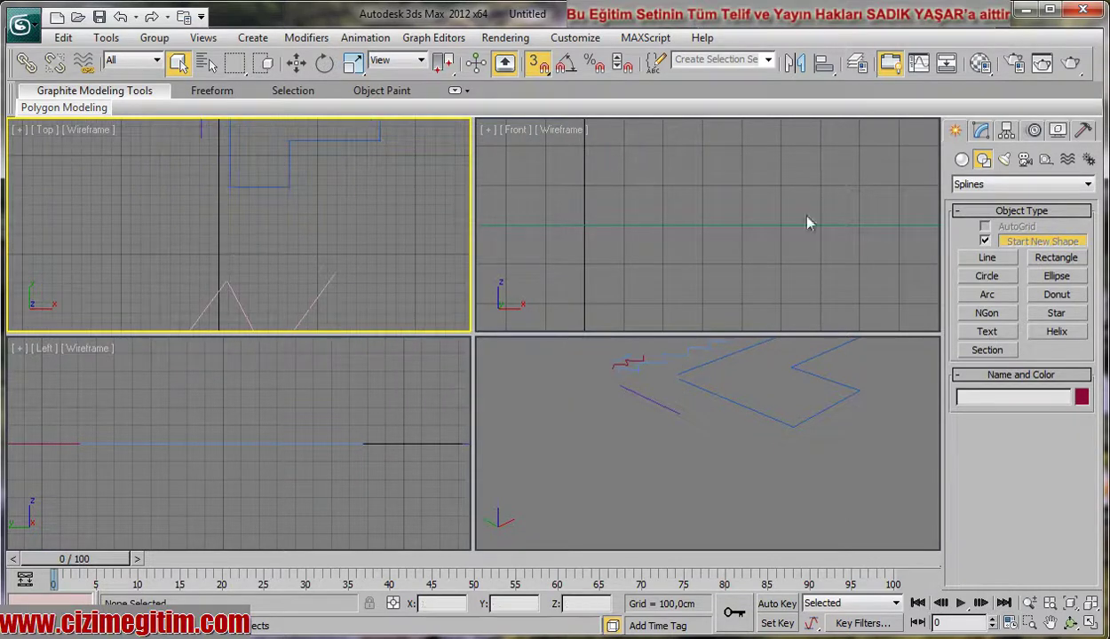
Draw a grid-snapped straight two-segment line in empty space of the Top view.
left_click(972, 259)
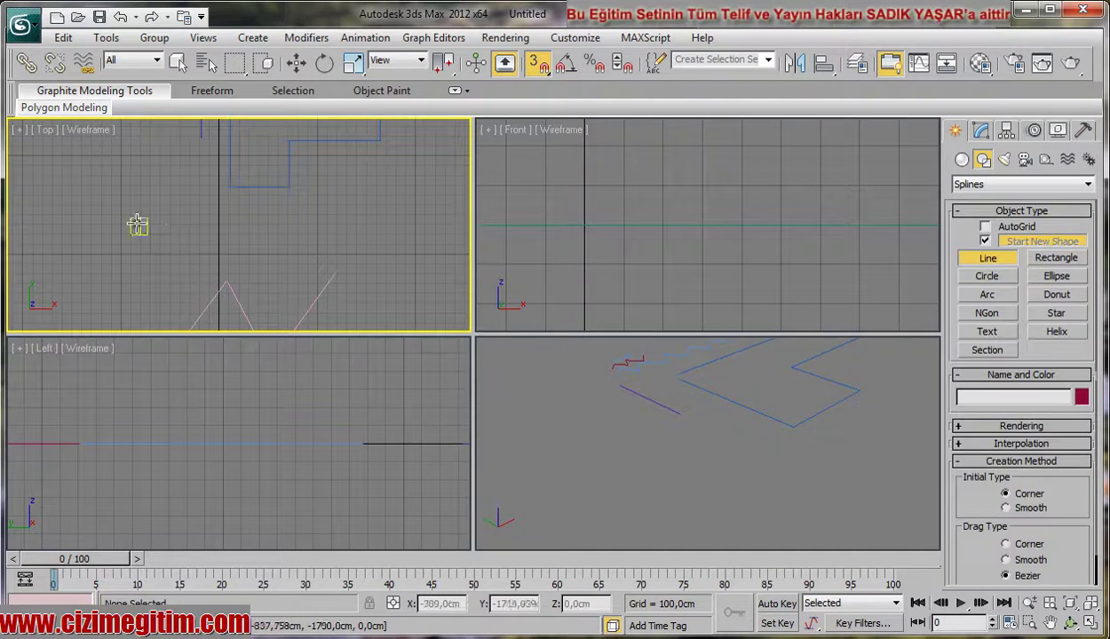
mouse_move(139, 223)
middle_mouse_down()
mouse_move(278, 234)
mouse_move(211, 236)
mouse_move(188, 210)
middle_mouse_up()
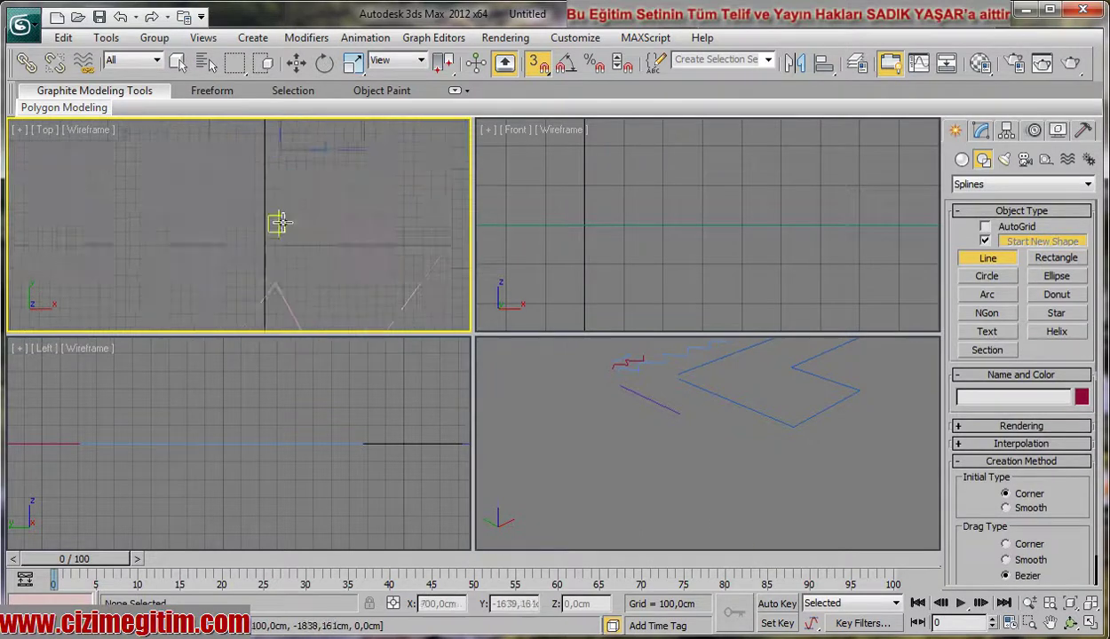
middle_click_drag(279, 217, 158, 223)
left_click(150, 216)
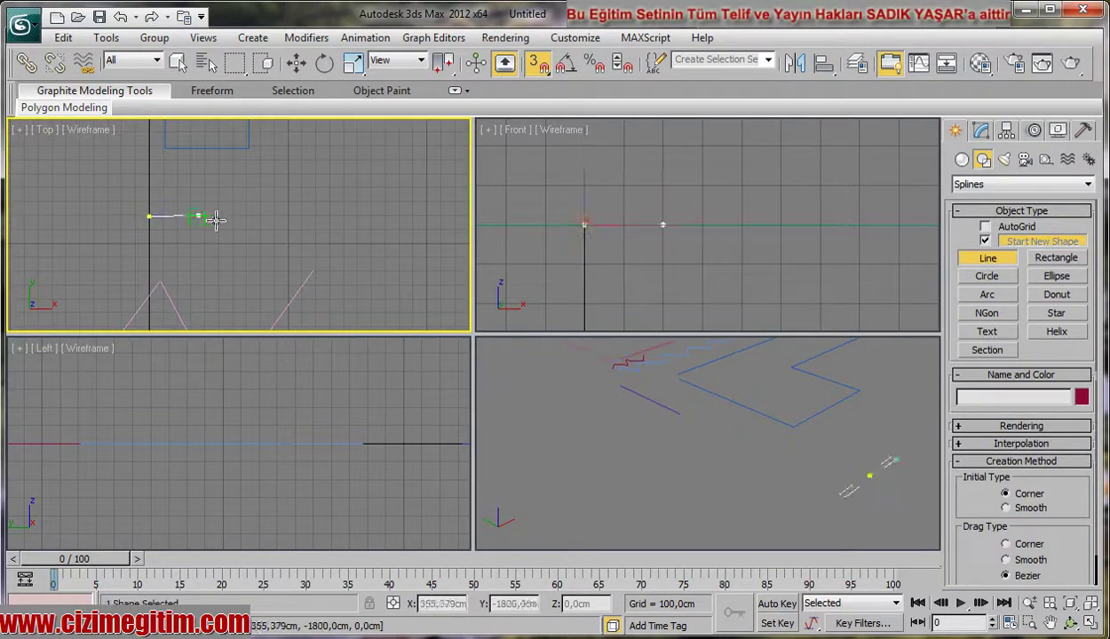
left_click(353, 184)
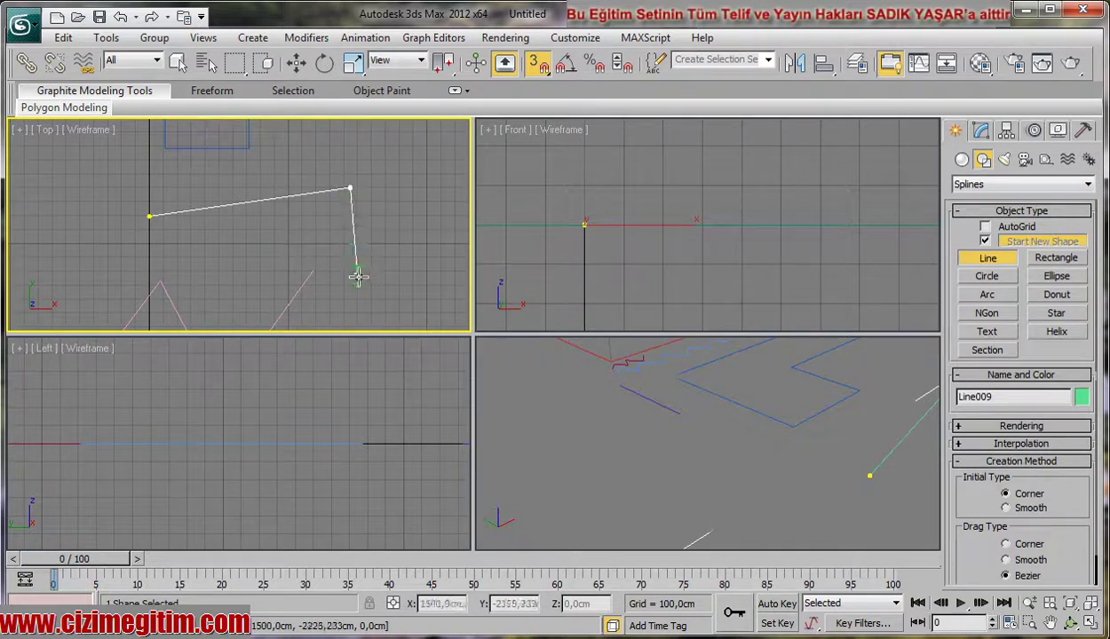
key("bracketright")
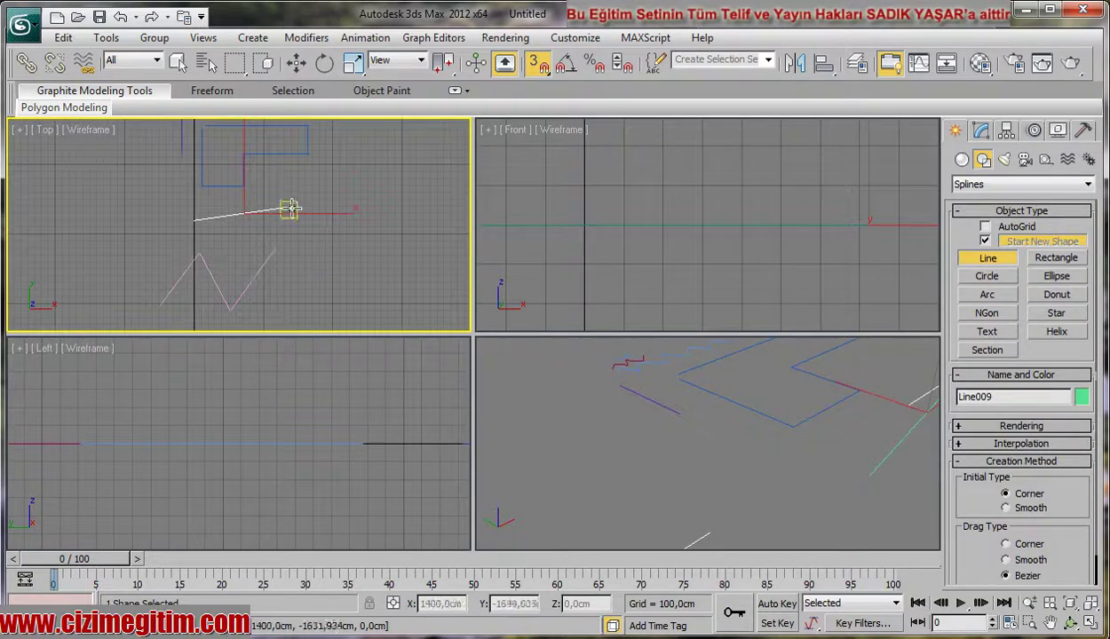
right_click(291, 209)
Draw Line010 as a large closed straight-edged outline enclosing the earlier shapes.
left_click(292, 208)
left_click(366, 275)
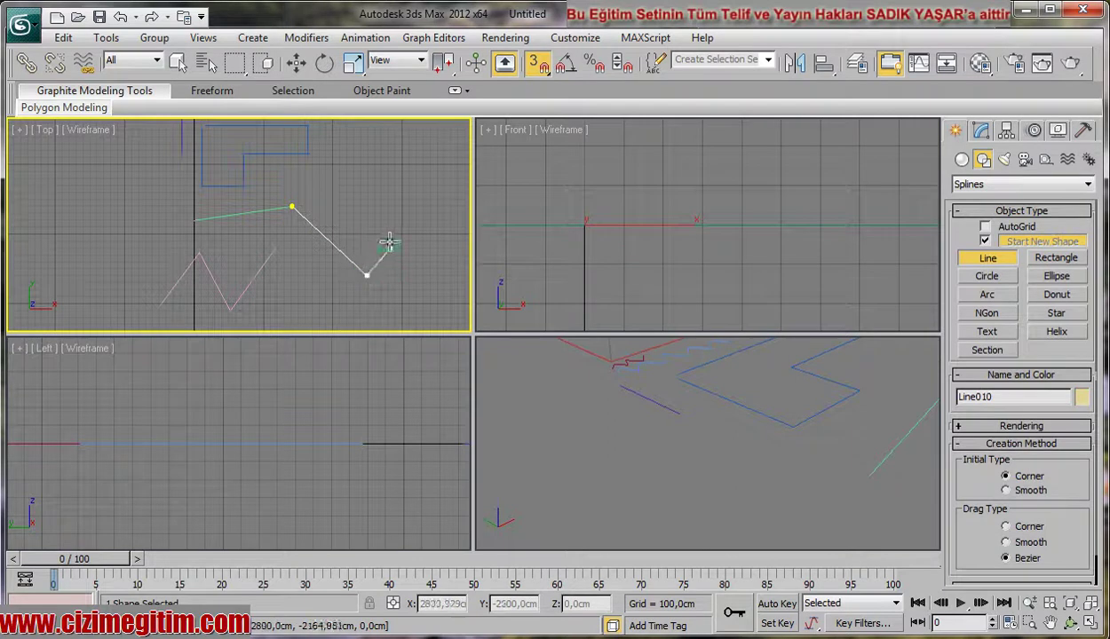
middle_click_drag(421, 166, 421, 168, "alt")
key("l")
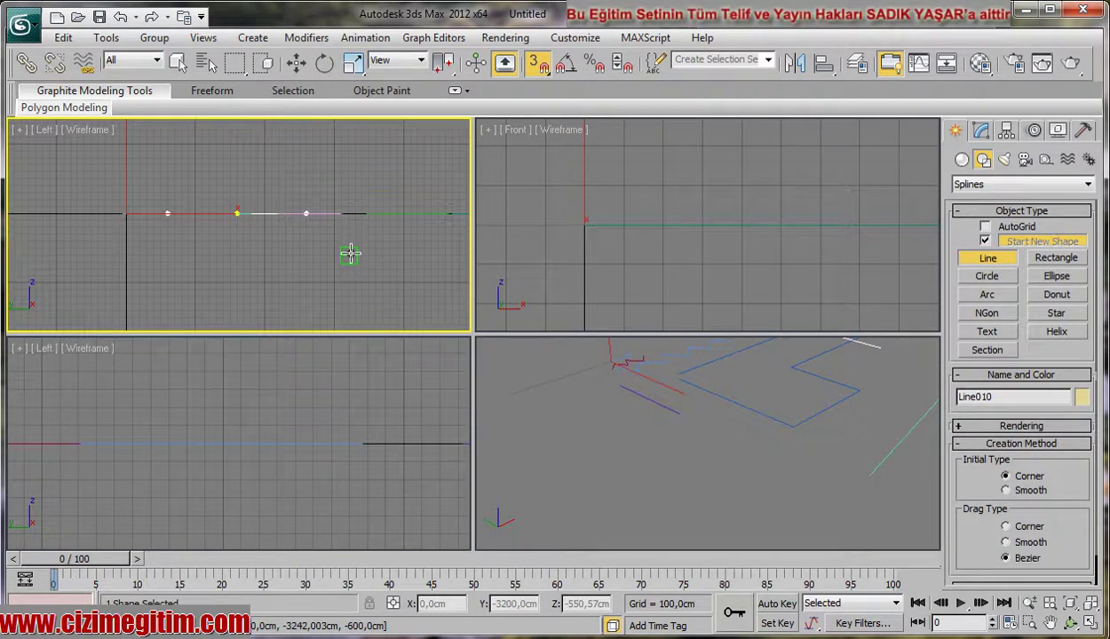
key("t")
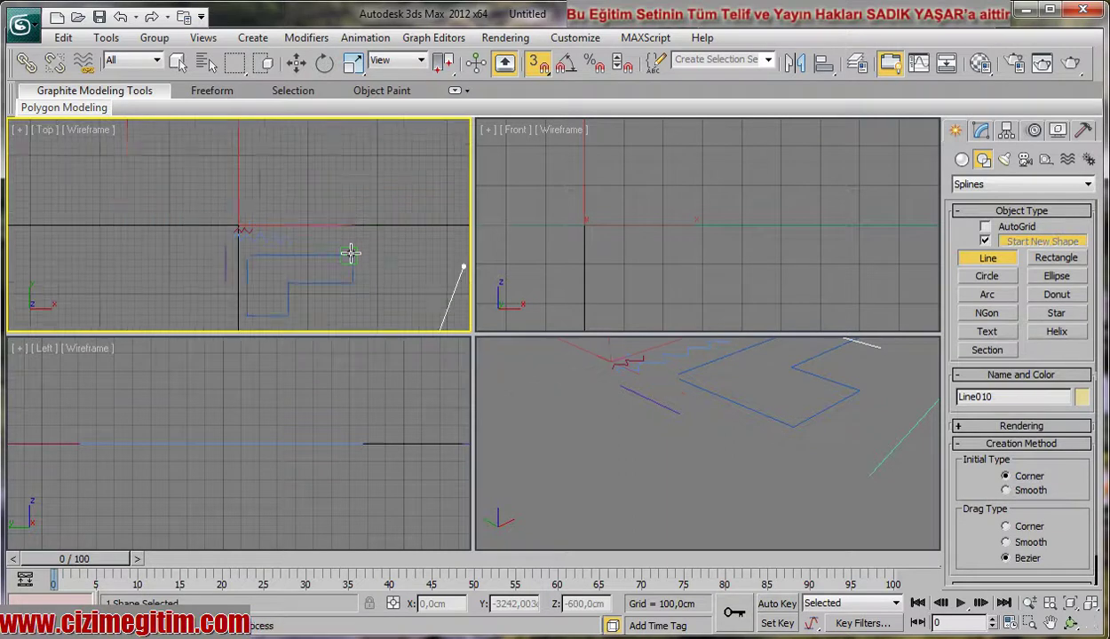
left_click(324, 313)
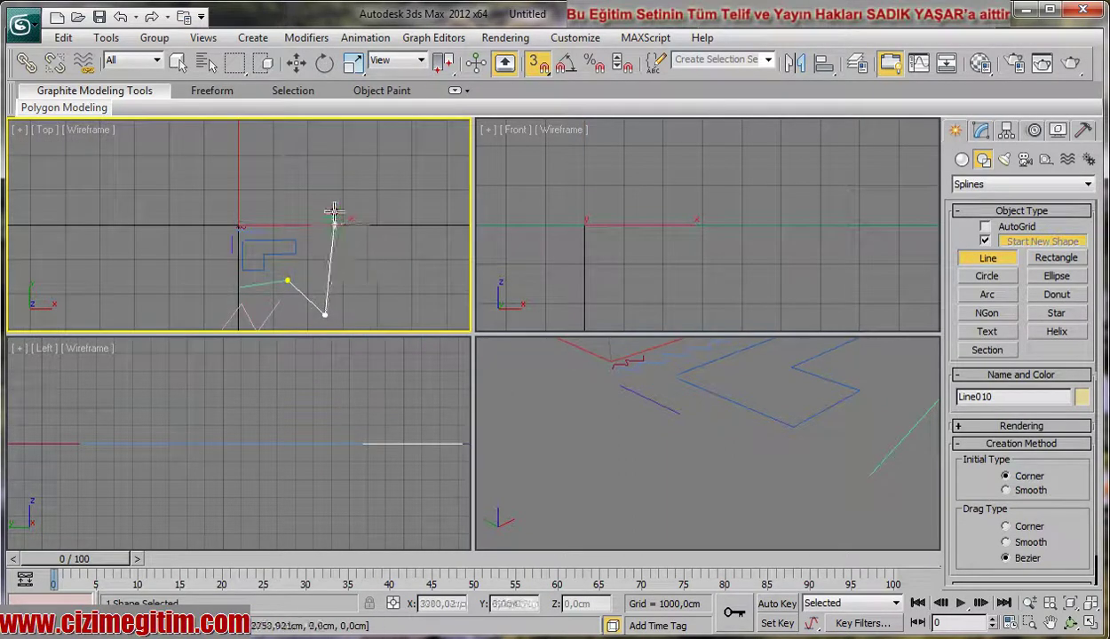
left_click(342, 207)
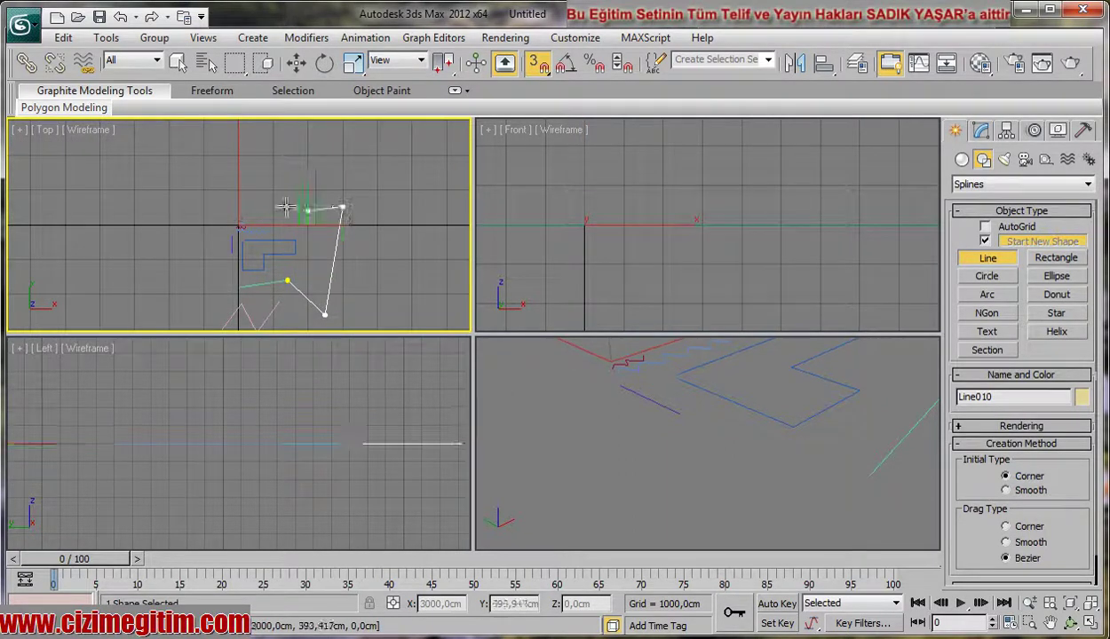
left_click(169, 190)
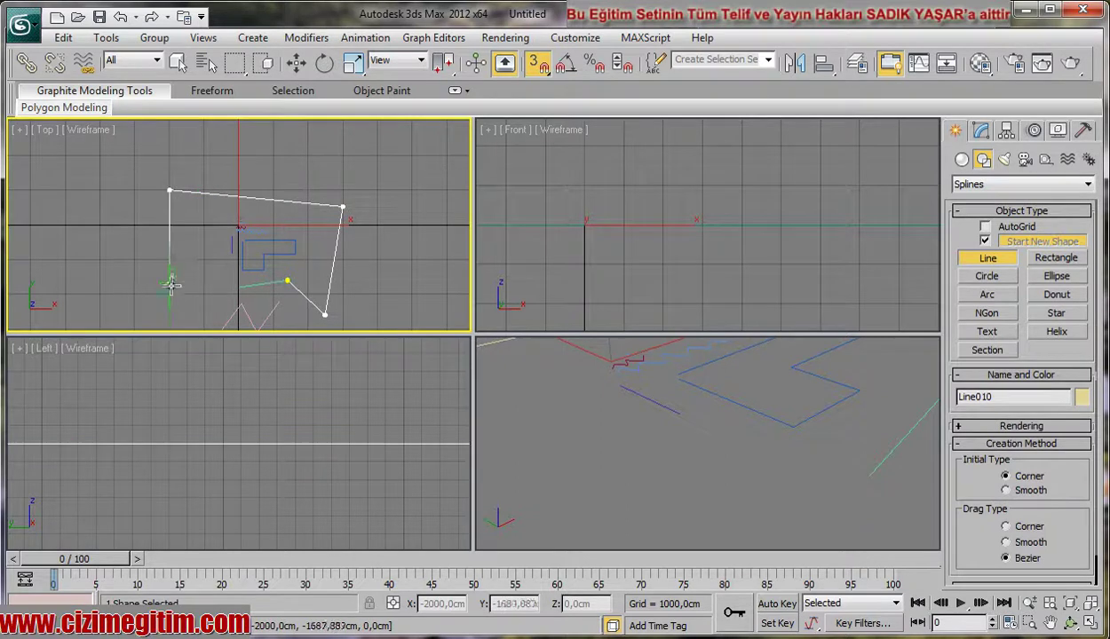
left_click(169, 300)
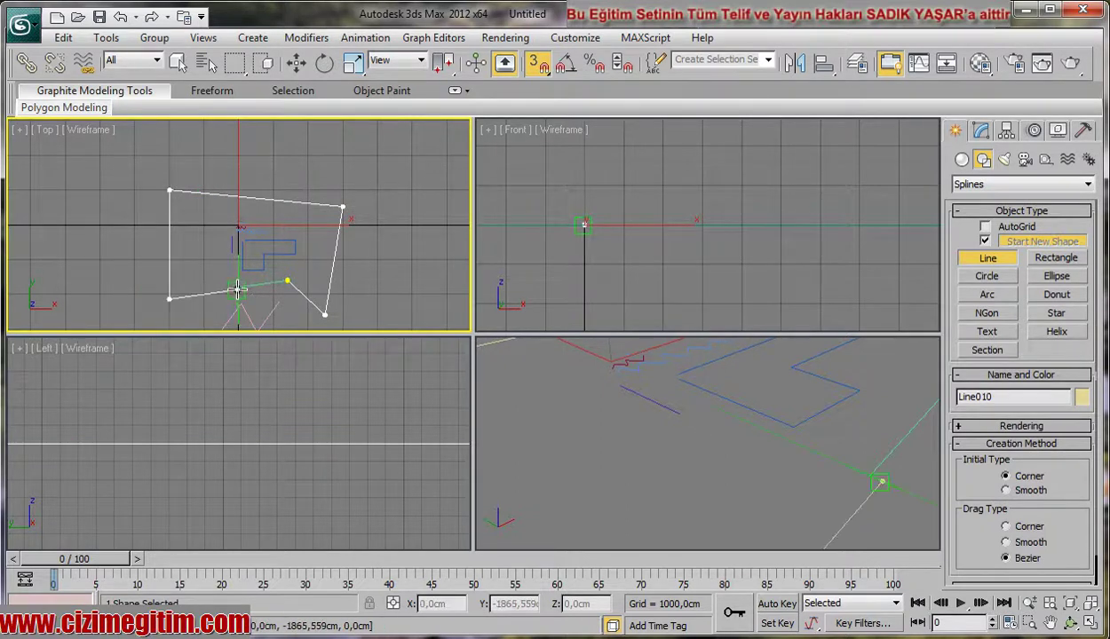
left_click(240, 289)
right_click(271, 302)
mouse_move(271, 302)
middle_mouse_down()
mouse_move(210, 218)
mouse_move(278, 249)
middle_mouse_up()
Zoom out the Top view and orbit the Perspective view around all the splines.
scroll(277, 248, "down", 1)
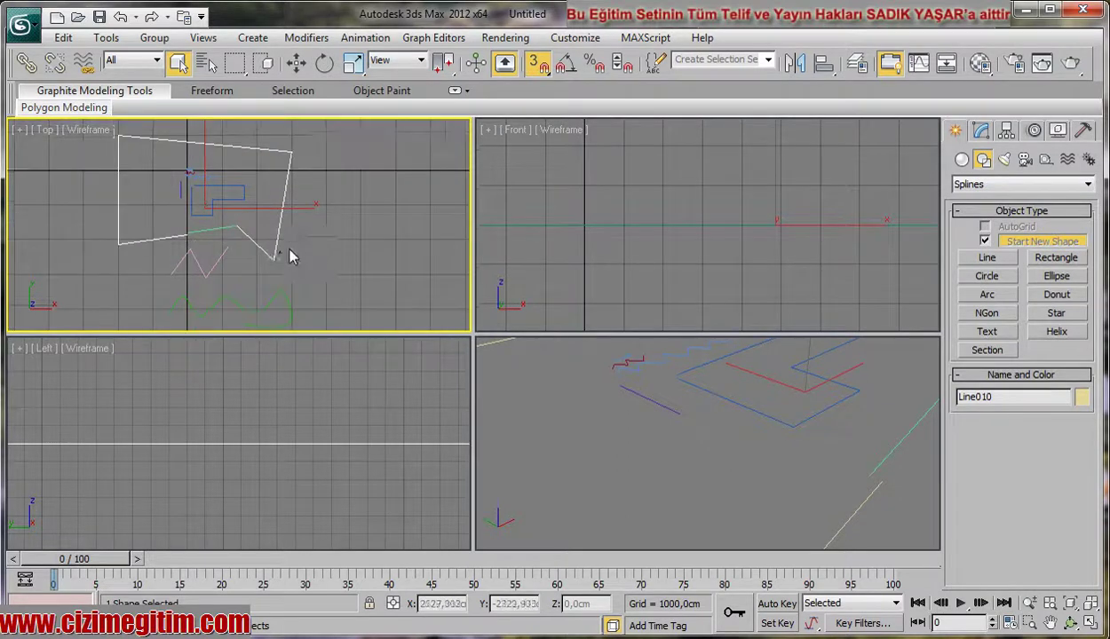
scroll(289, 253, "down", 2)
scroll(292, 239, "down", 2)
left_click(750, 463)
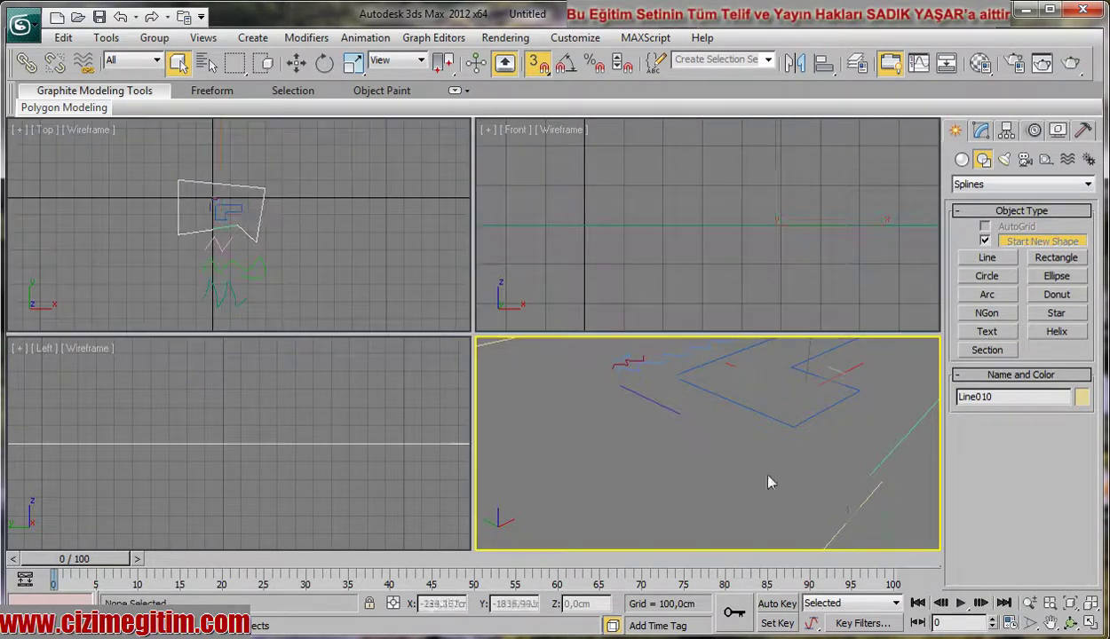
mouse_move(749, 463)
middle_mouse_down("alt")
mouse_move(594, 438)
mouse_move(566, 395)
mouse_move(579, 393)
mouse_move(593, 435)
mouse_move(606, 406)
middle_mouse_up("alt")
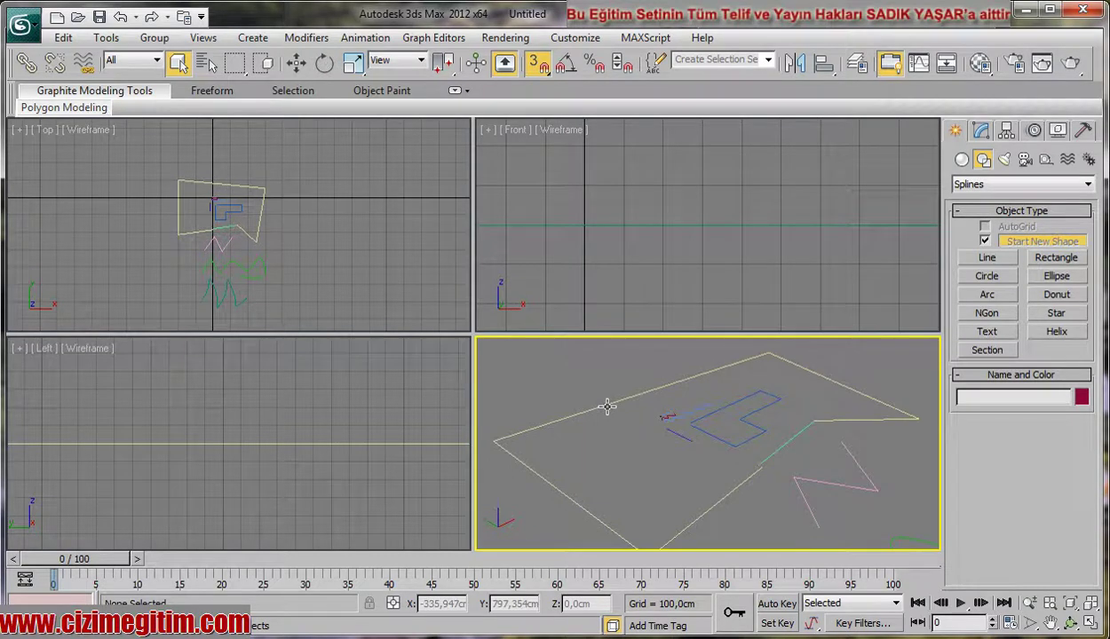